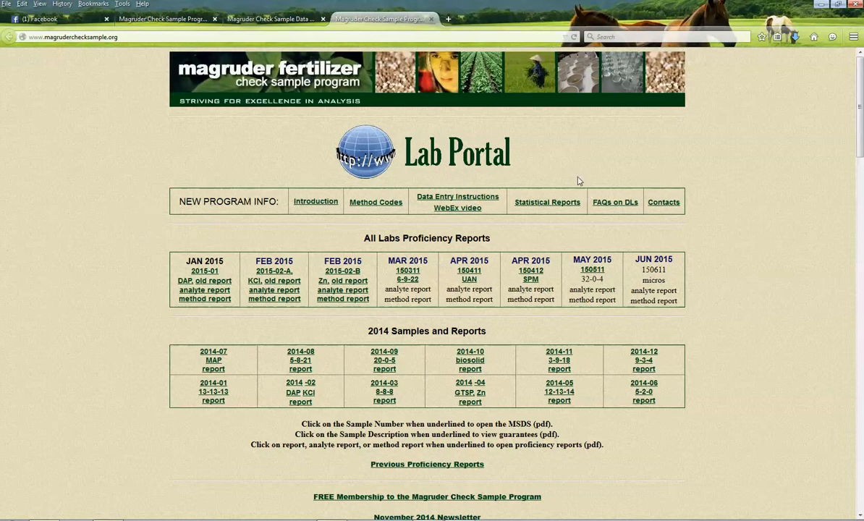
Step: Open the Lab Portal and log in to the data reporting site with the lab's login and account password
left_click(423, 160)
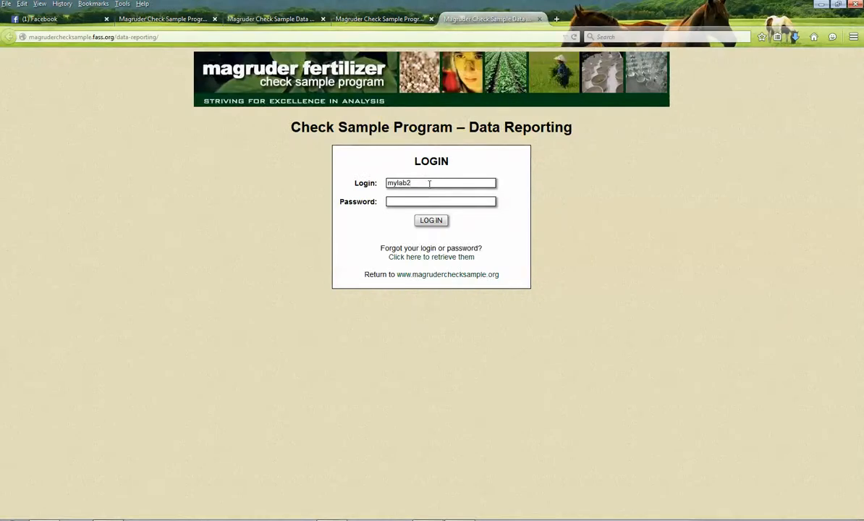
type("***")
left_click(430, 221)
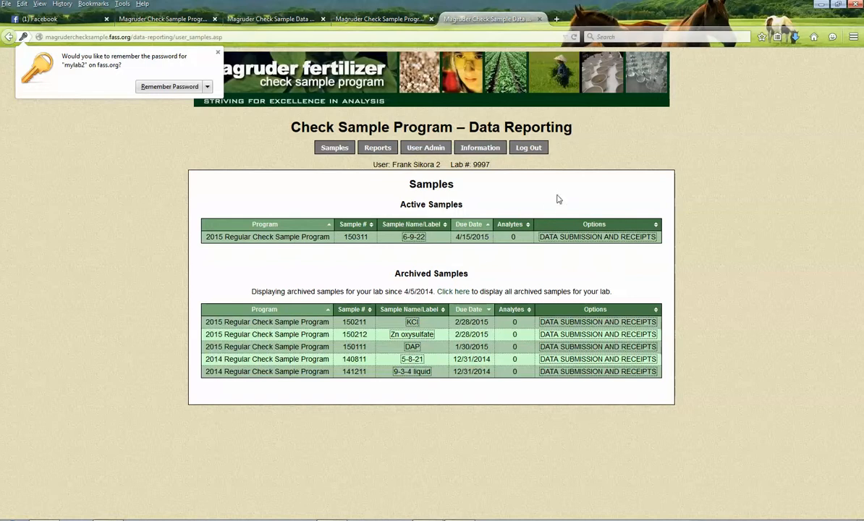
Step: Open data submission for active sample 150311 and delete its default Total Nitrogen, Combustion row
left_click(579, 243)
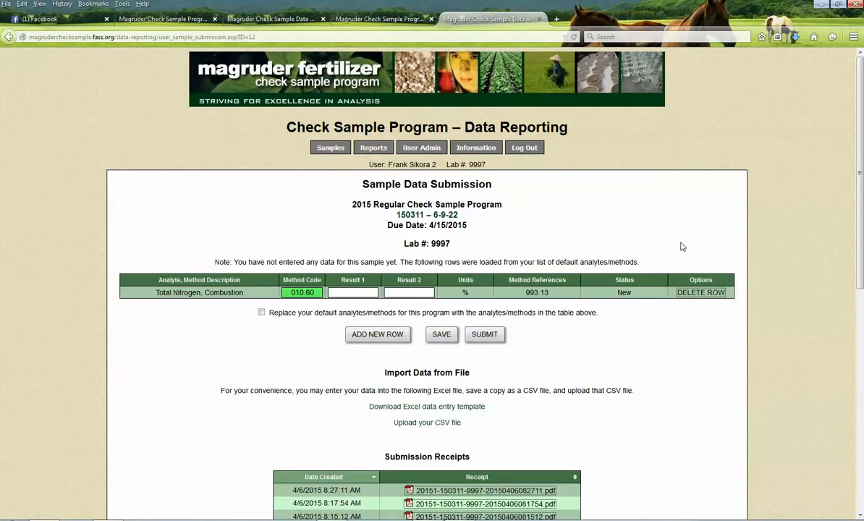
left_click(700, 292)
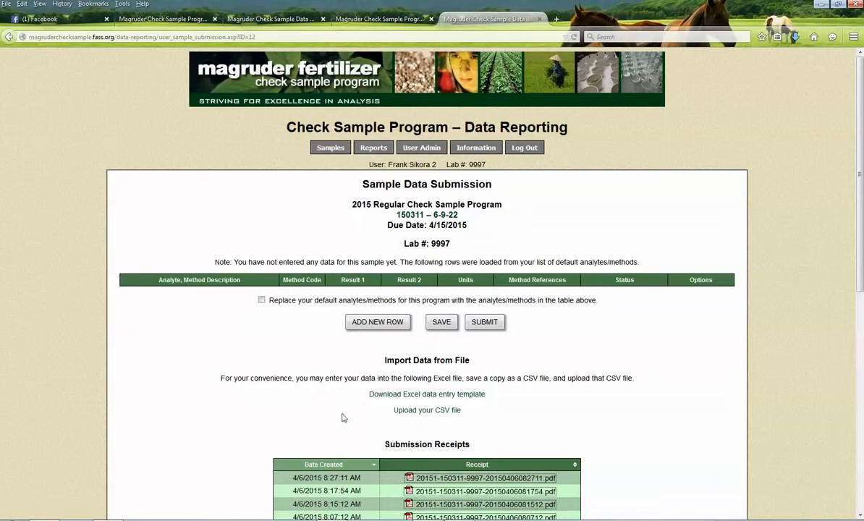
Step: Download the Excel data entry template, open it in Microsoft Excel and enable editing
left_click(414, 395)
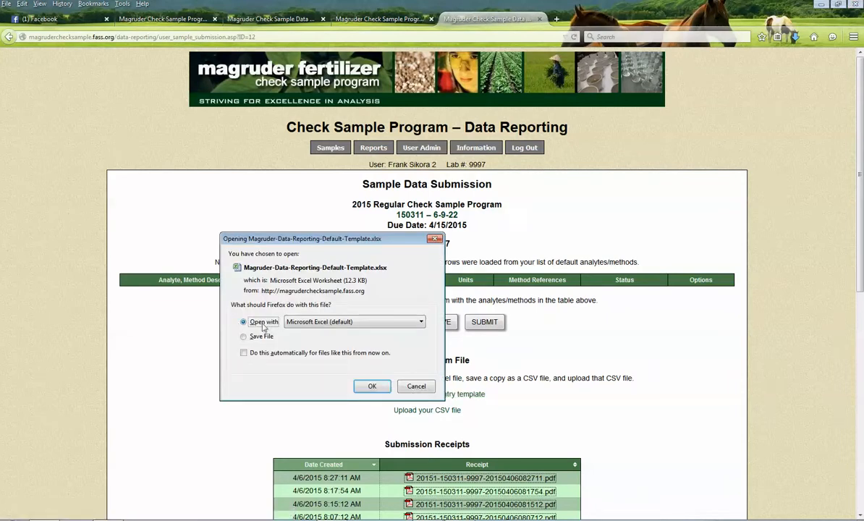
left_click(372, 387)
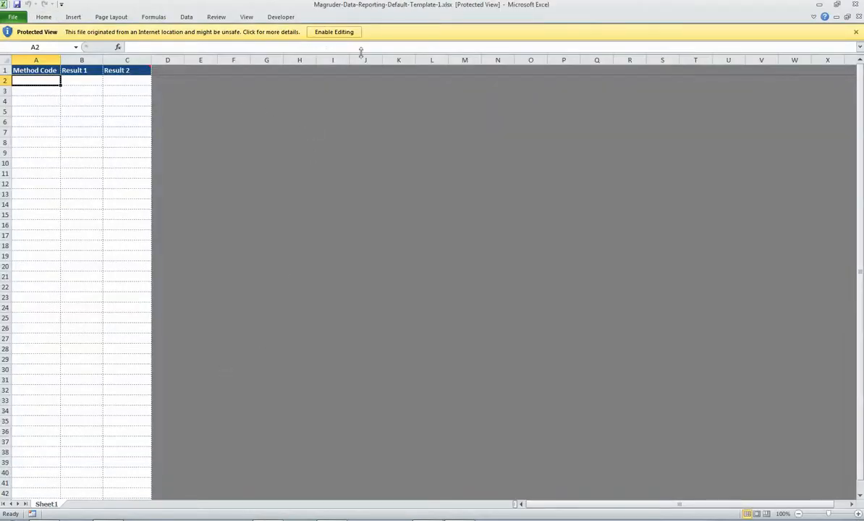
left_click(334, 32)
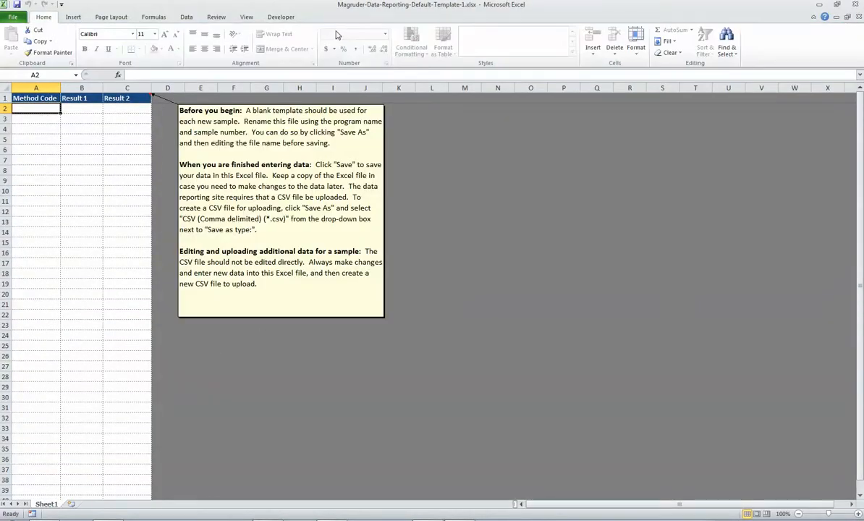
Step: Save the blank template under its existing name in the 2015MagruderData folder on Local Disk (C:)
left_click(13, 18)
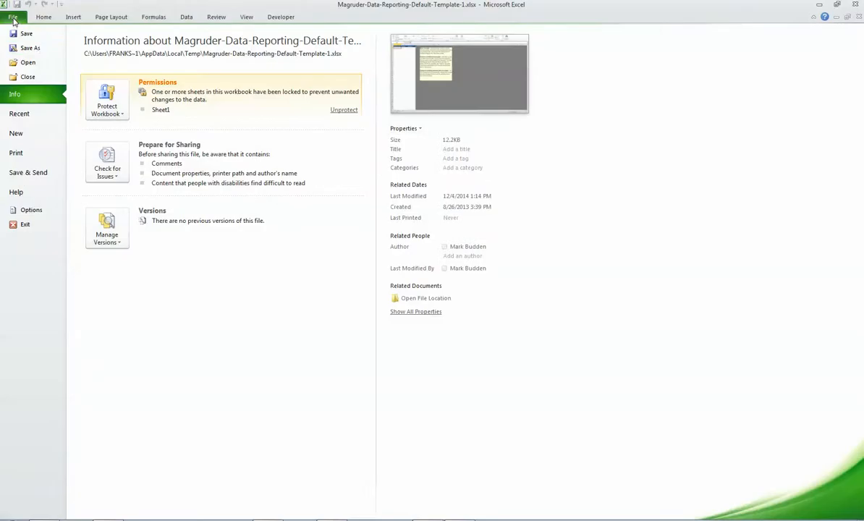
left_click(29, 47)
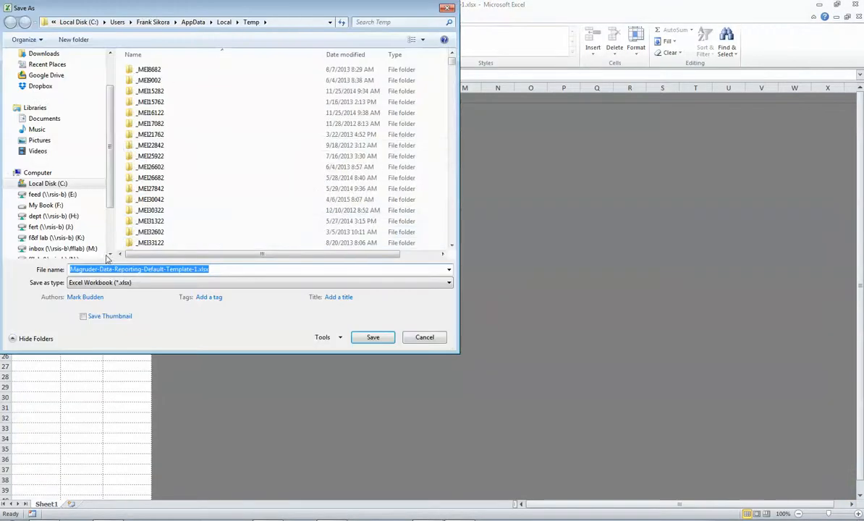
left_click(45, 183)
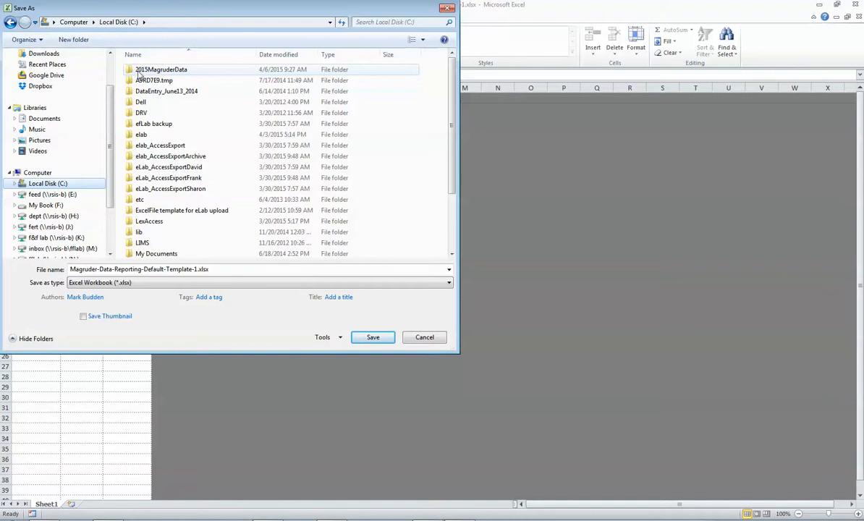
left_click(158, 72)
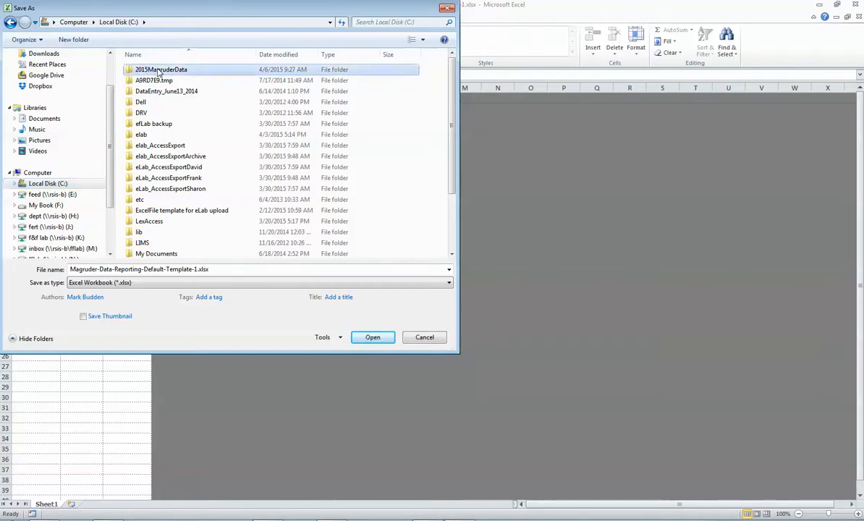
double_click(157, 72)
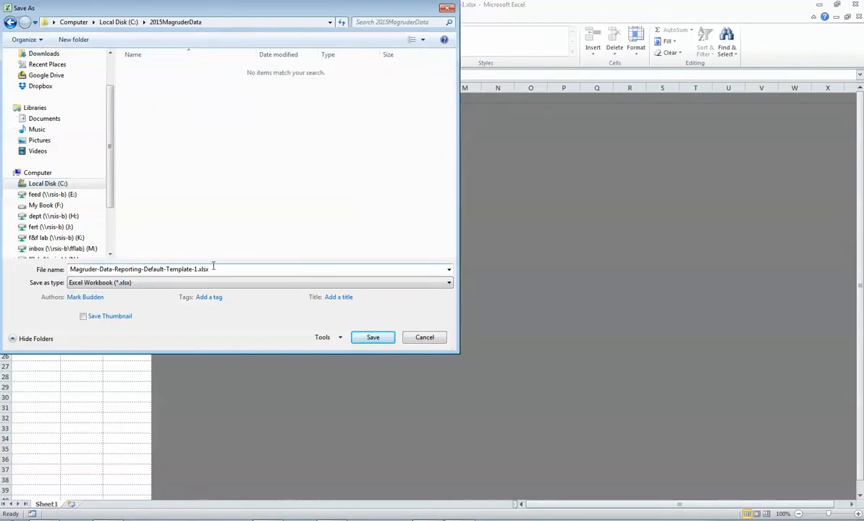
left_click(373, 338)
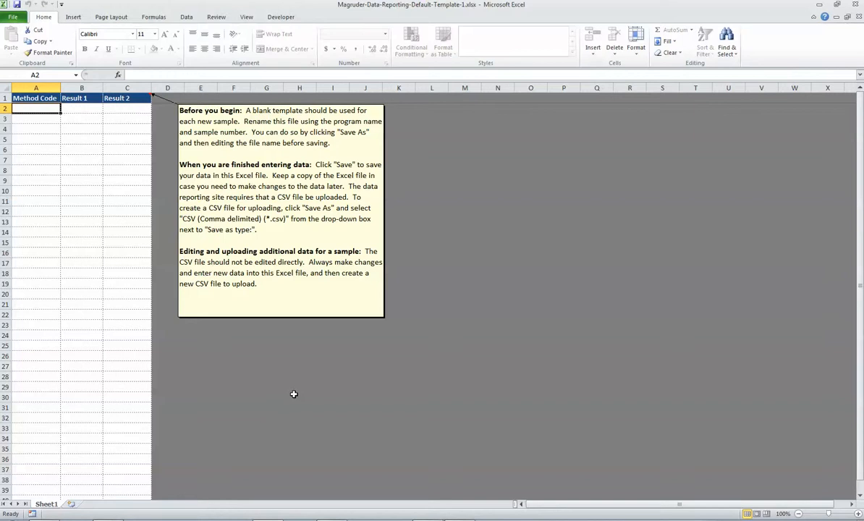
Step: Save a copy of the template as 150311.xlsx in the 2015MagruderData folder
left_click(13, 20)
left_click(23, 46)
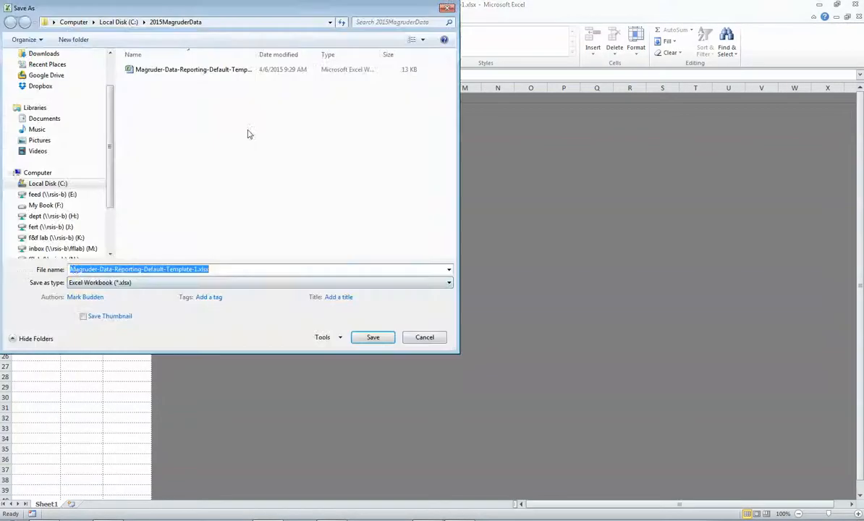
left_click(71, 269)
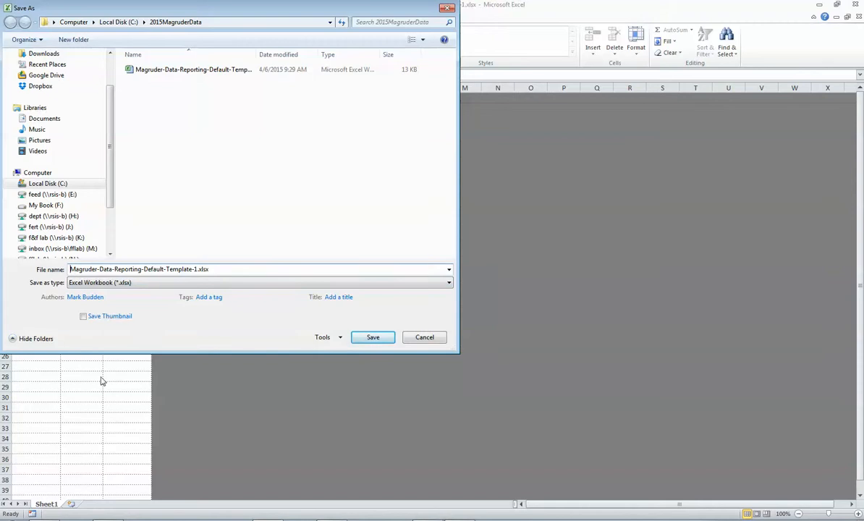
type("15")
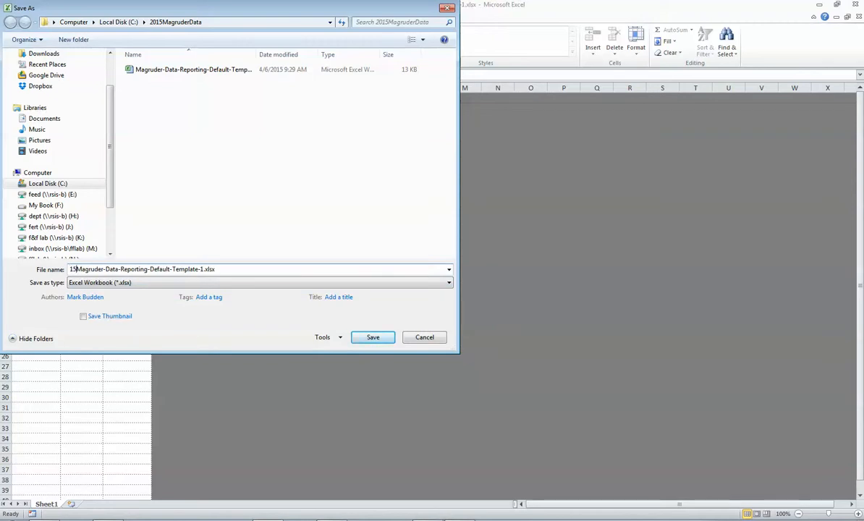
type("0311")
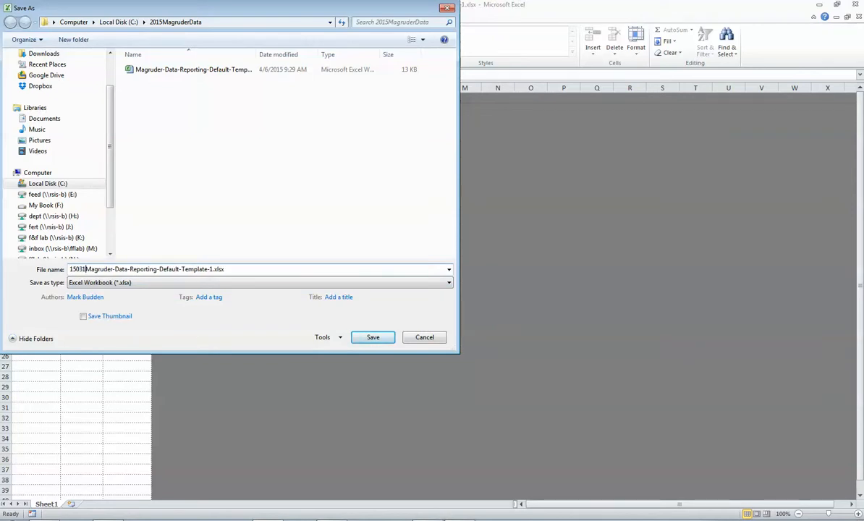
key("Delete")
key("Delete")
key("Delete")
key("Delete")
key("Delete")
key("Delete")
key("Delete")
key("Delete")
key("Delete")
key("Delete")
key("Delete")
key("Delete")
key("Delete")
key("Delete")
key("Delete")
key("Delete")
key("Delete")
key("Delete")
key("Delete")
key("Delete")
key("Delete")
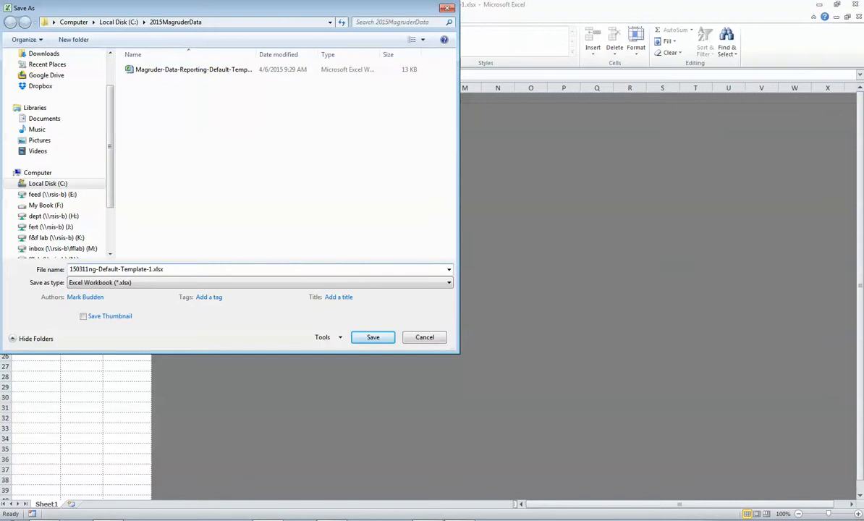
key("Delete")
key("Delete")
key("Delete")
key("Delete")
key("Delete")
key("Delete")
key("Delete")
key("Delete")
key("Delete")
key("Return")
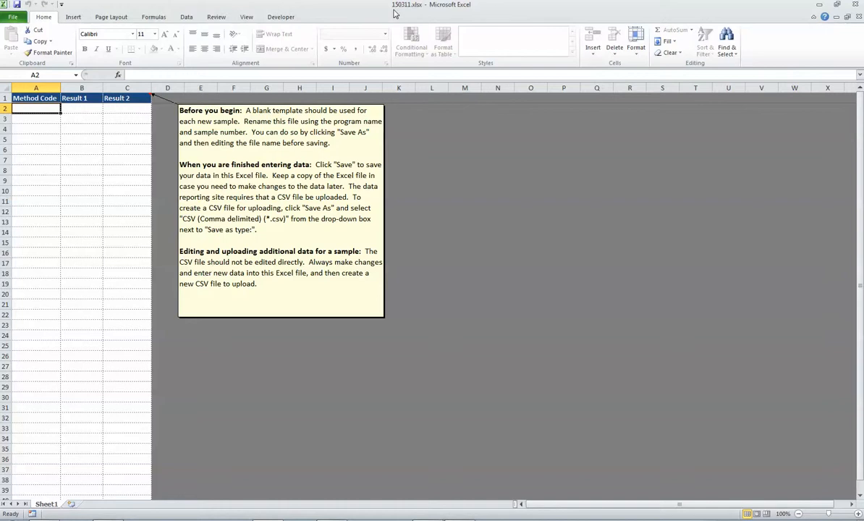
Step: Switch to Windows Explorer, inspect the files in C:\2015MagruderData and widen the Name column
left_click(107, 520)
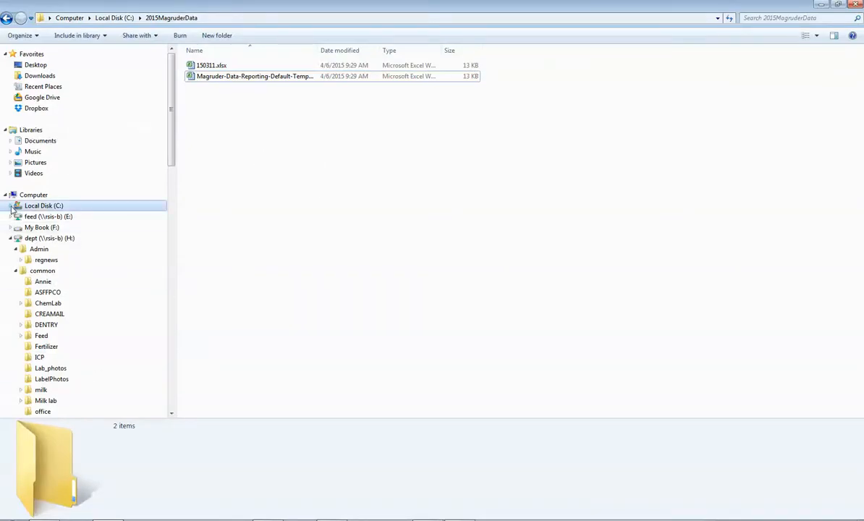
left_click(42, 207)
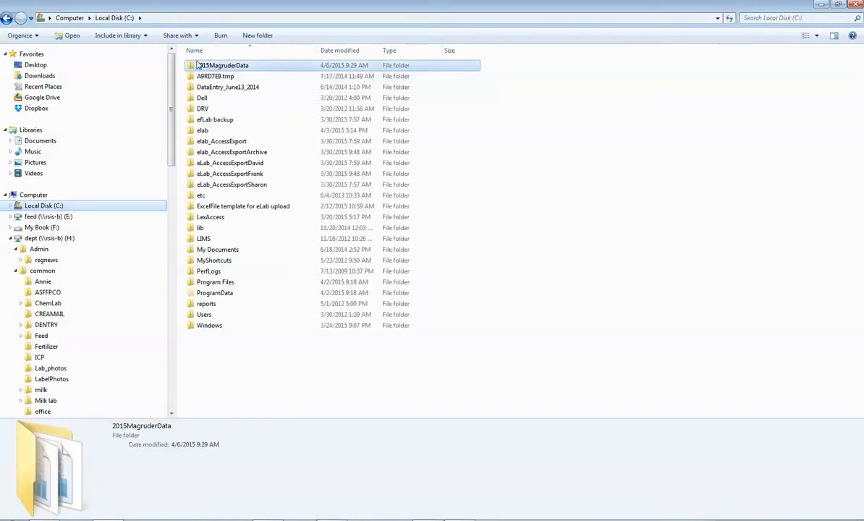
left_click(218, 67)
double_click(219, 71)
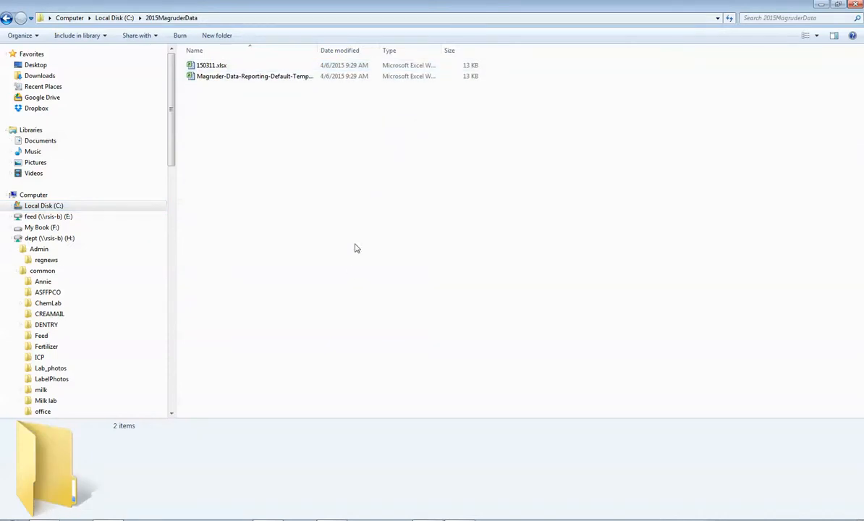
left_click_drag(318, 53, 408, 52)
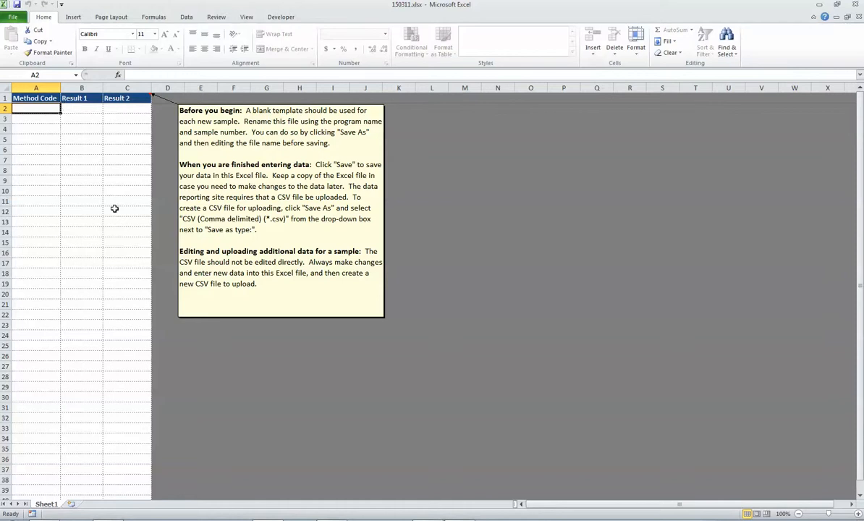
Step: In Excel workbook 150311.xlsx, enter method codes 010.60, 041.21, 050.61 and 148.07 in cells A2 to A5
type("010")
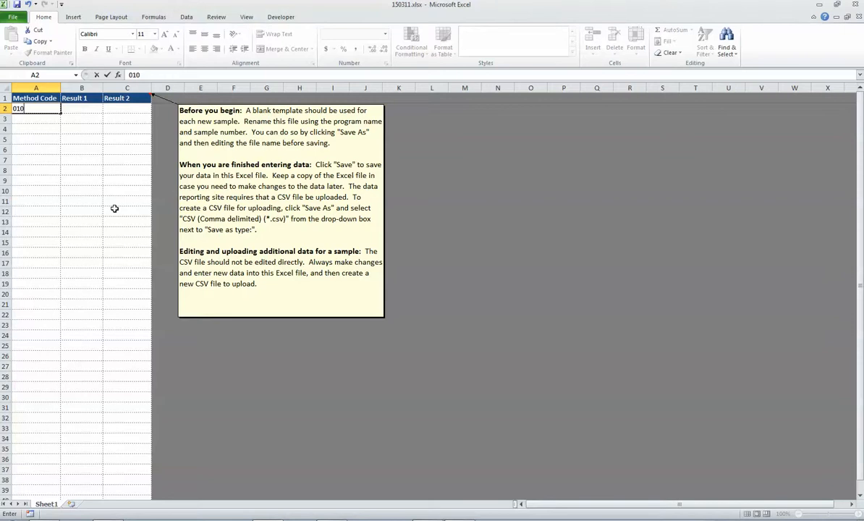
type("60")
key("Return")
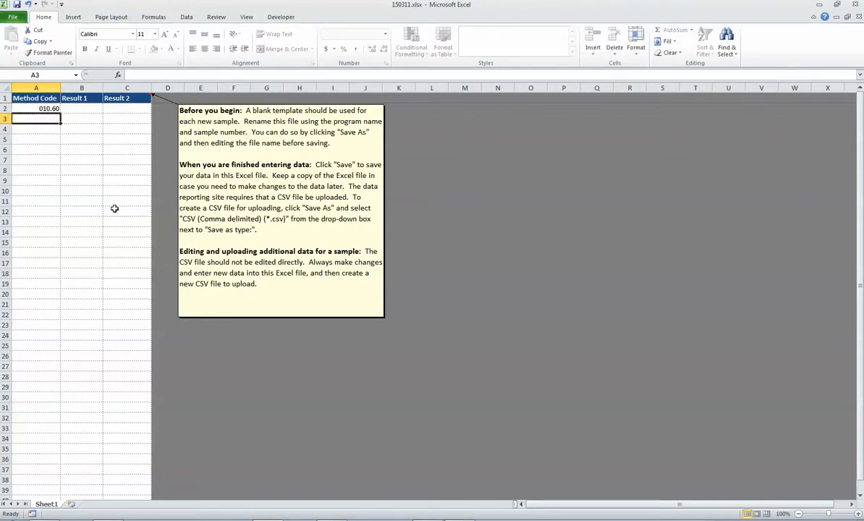
type("041")
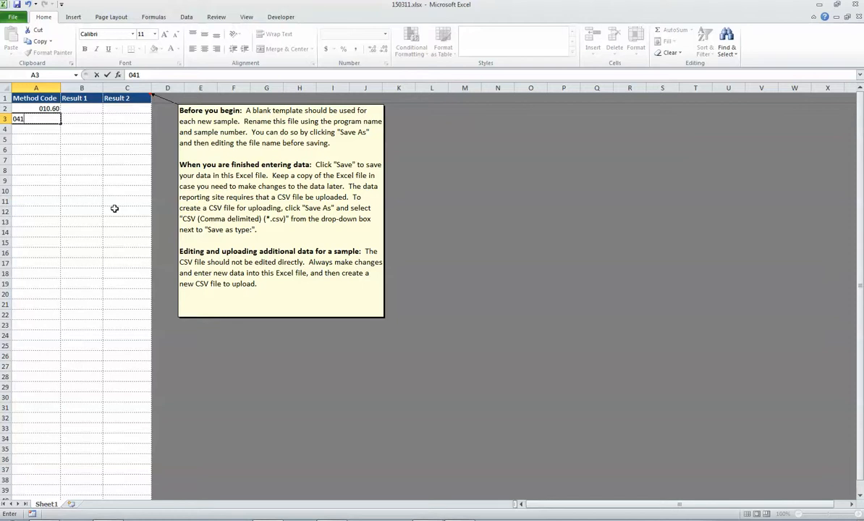
type(".21")
key("Return")
type("05")
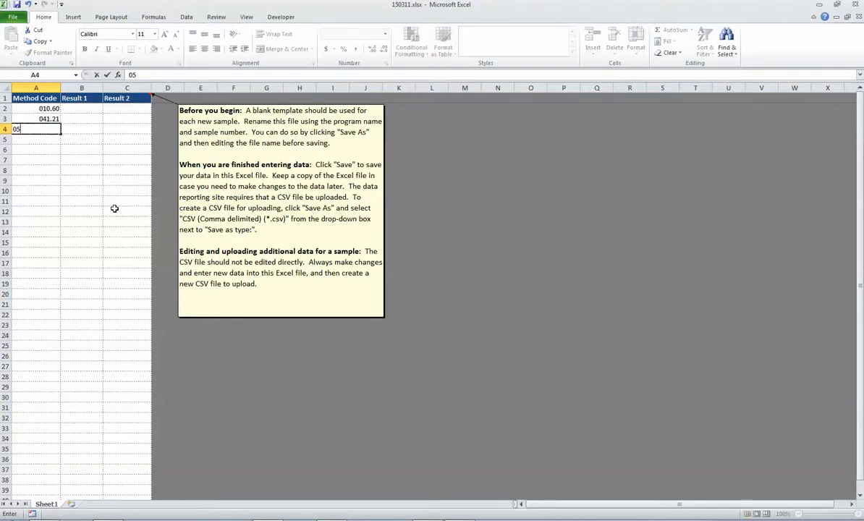
type("0.61")
key("Return")
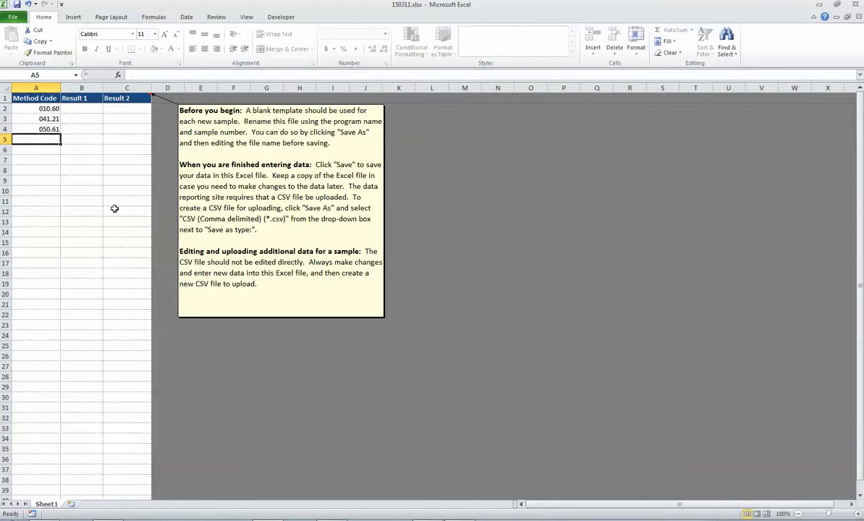
type("148")
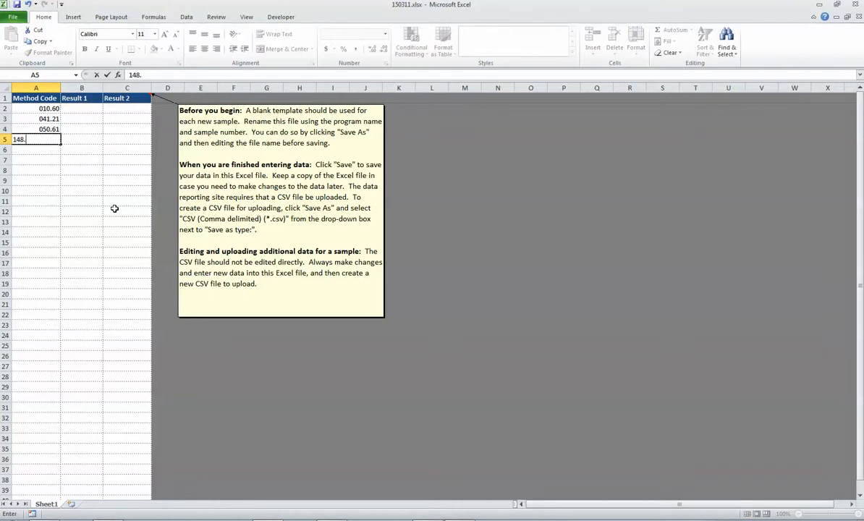
type(".0")
type("7")
key("Up")
key("Up")
key("Up")
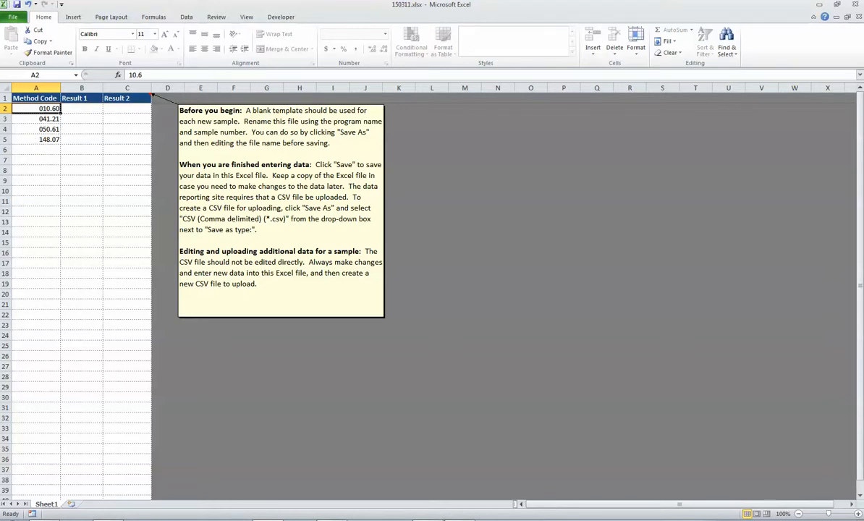
Step: Switch to Firefox, examine the Method Codes PDF from the Lab Portal page for the nitrogen and phosphorus codes, and return to Excel
key("alt+Tab")
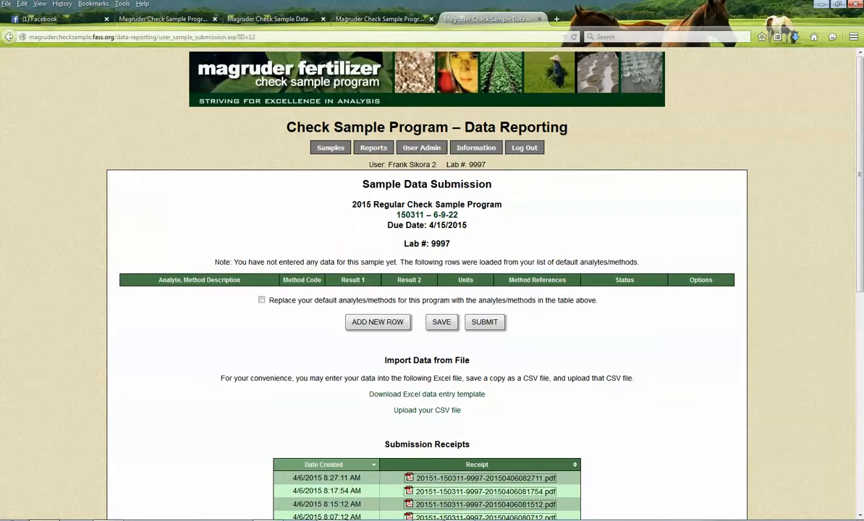
left_click(383, 20)
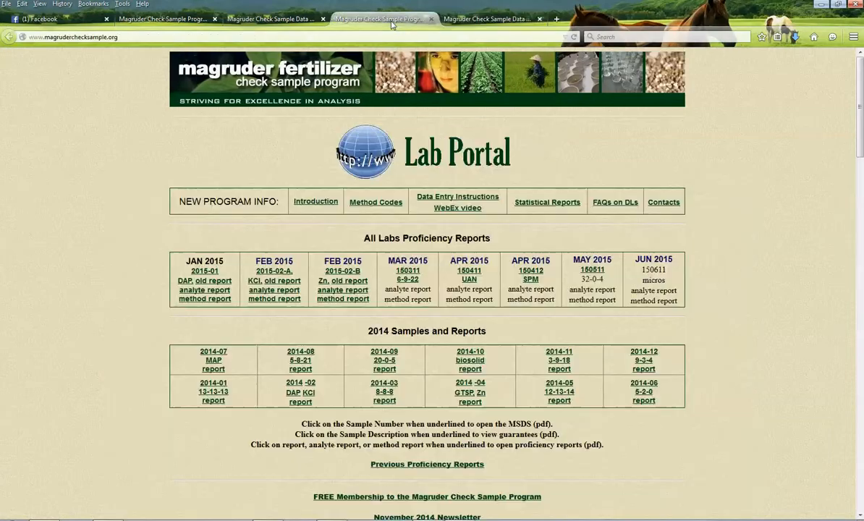
left_click(365, 207)
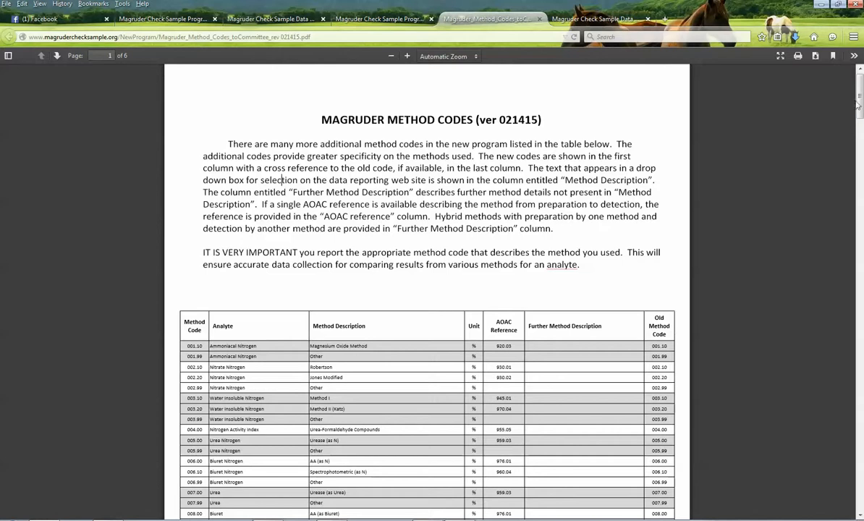
left_click_drag(860, 100, 861, 153)
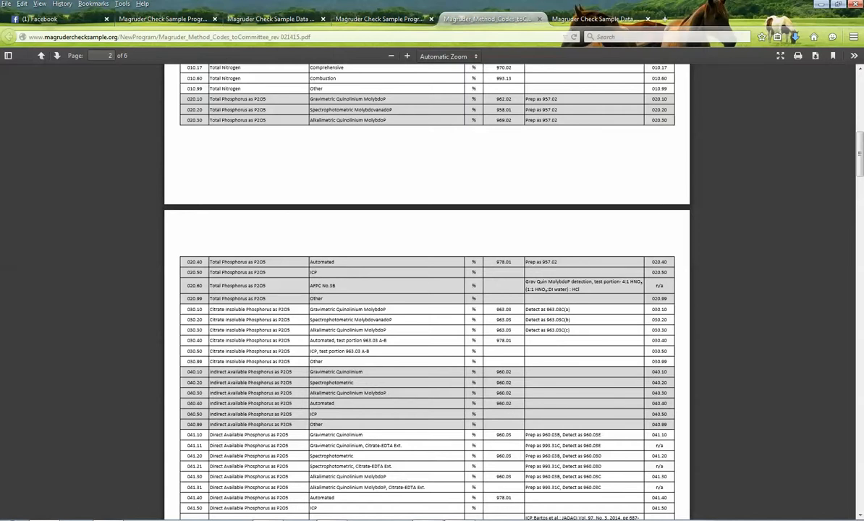
key("alt+Tab")
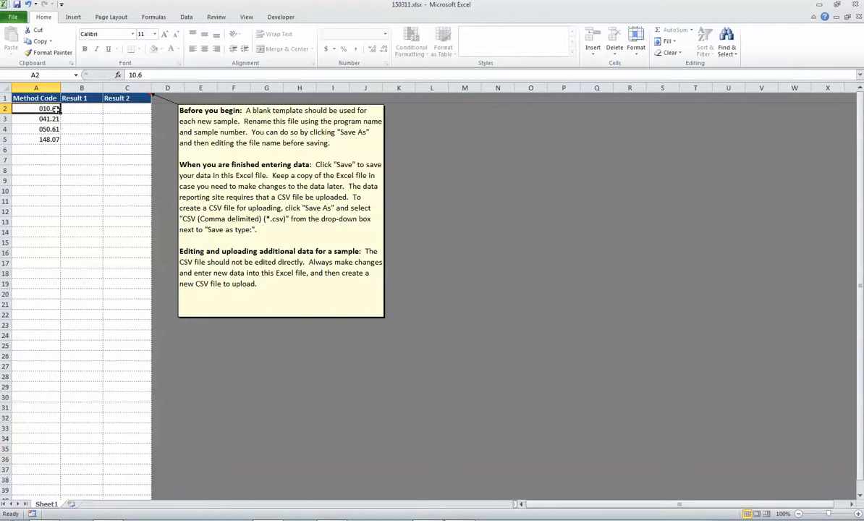
Step: Enter Result 1 and Result 2 as 6.5858 and 6.35 for method 010.60, and 9.12 and 8.92 for method 041.21
left_click(79, 108)
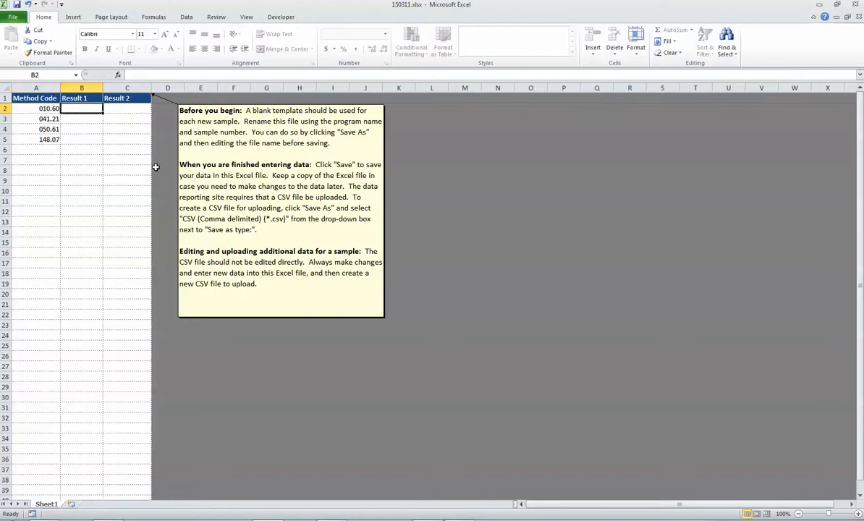
type("6.58")
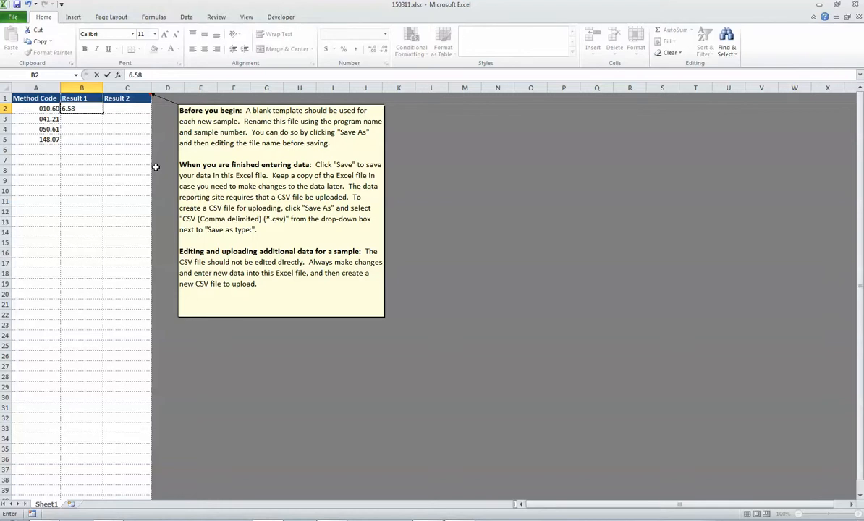
type("58")
key("Tab")
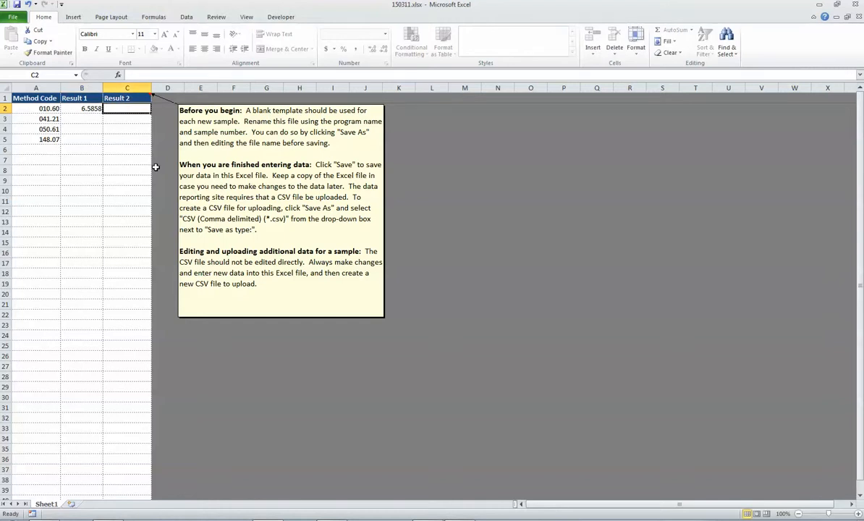
type("6.35")
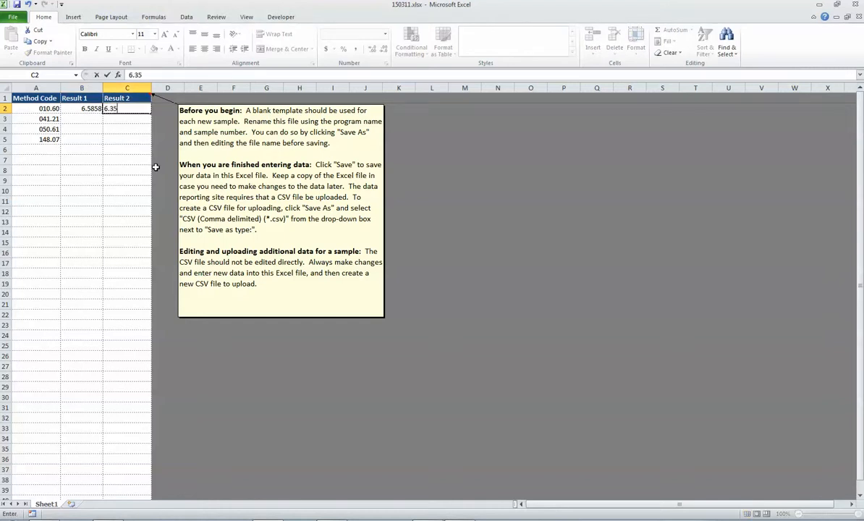
key("Return")
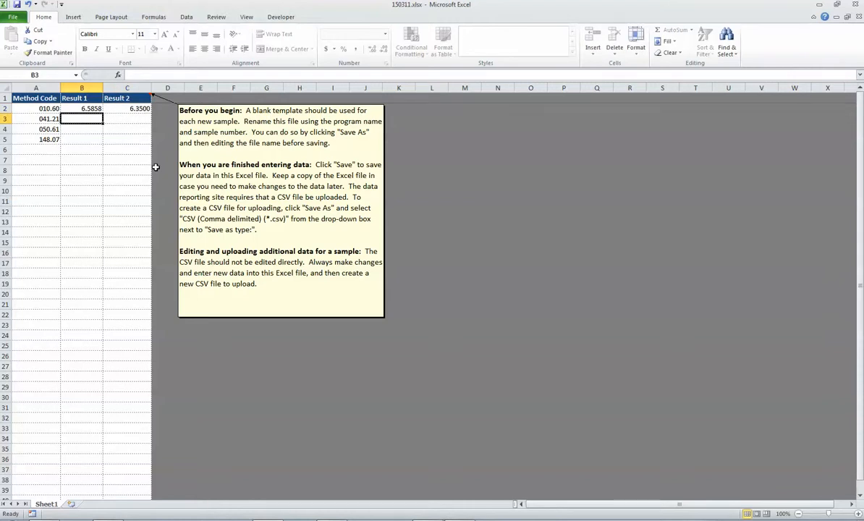
type("9.12")
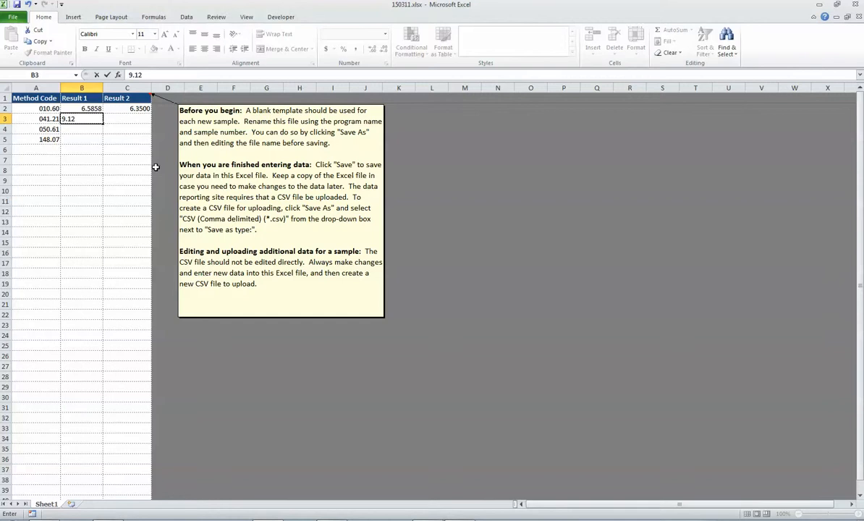
key("Tab")
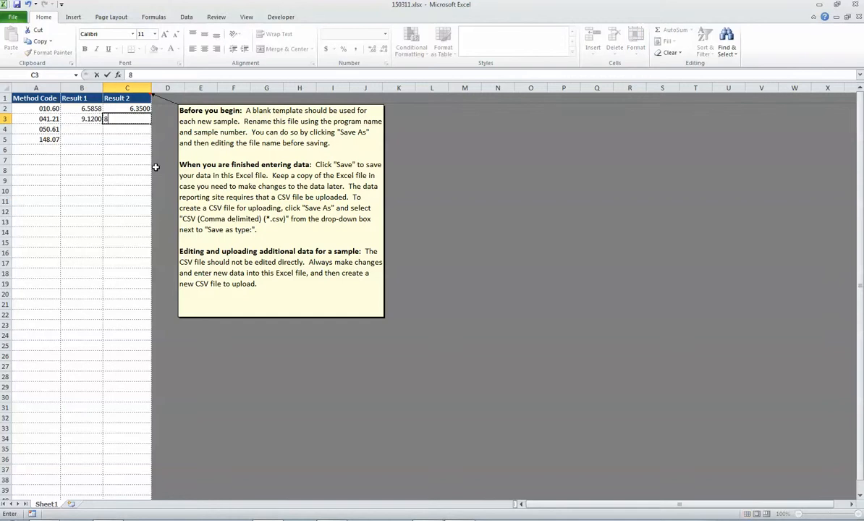
type("8.92")
key("Return")
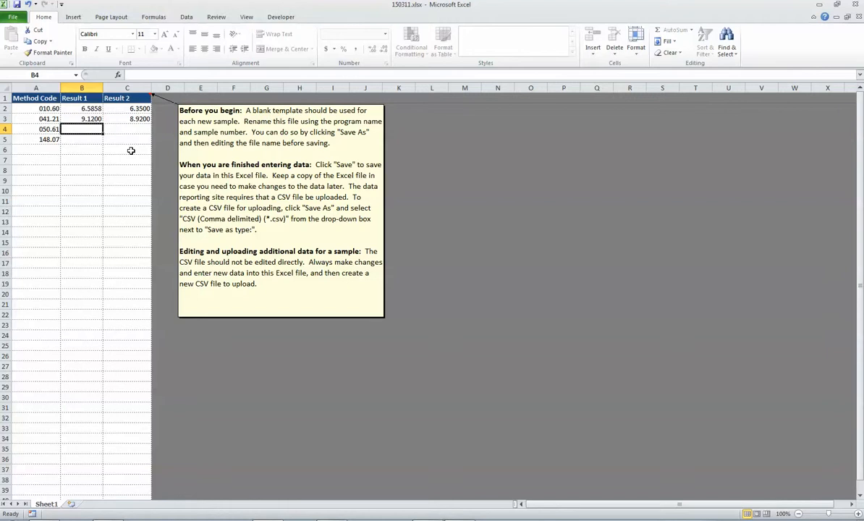
Step: Enter Result 1 and Result 2 as 22.123 and 21.45 for method 050.61, and 12.45 and 12.12 for method 148.07
type("22.123")
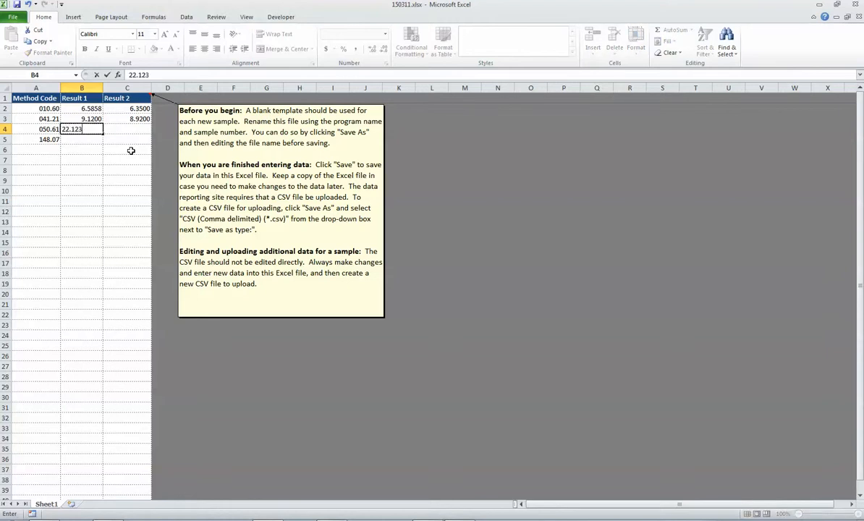
key("Tab")
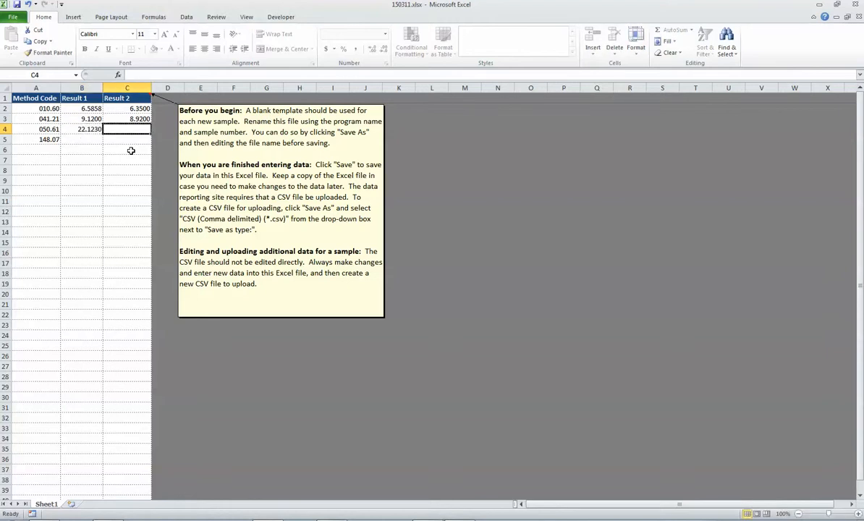
type("21.45")
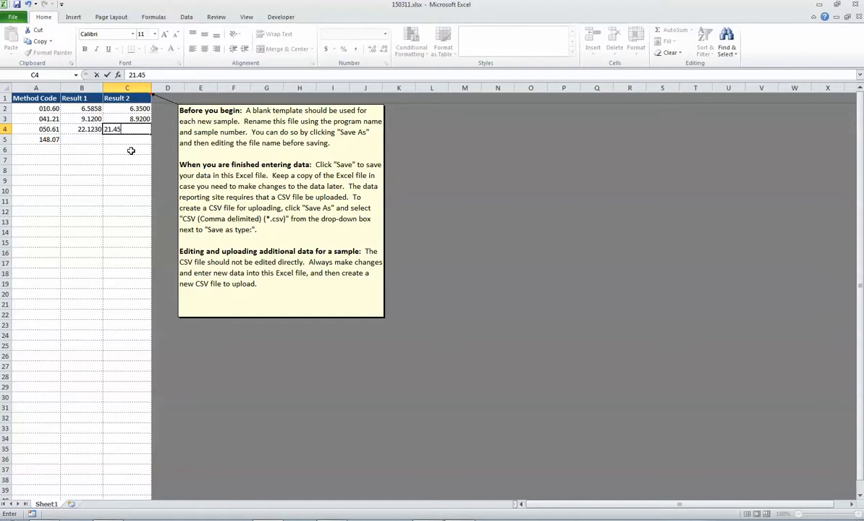
key("Down")
key("Left")
type("1")
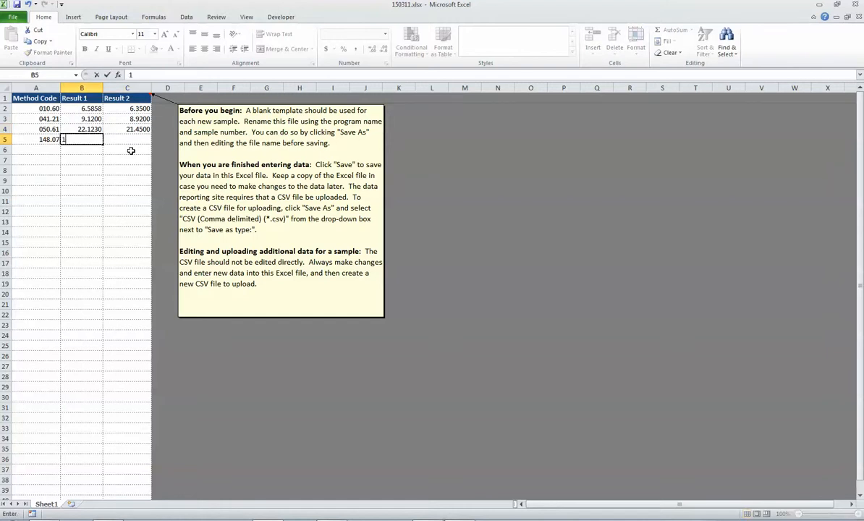
type("2.45")
key("Tab")
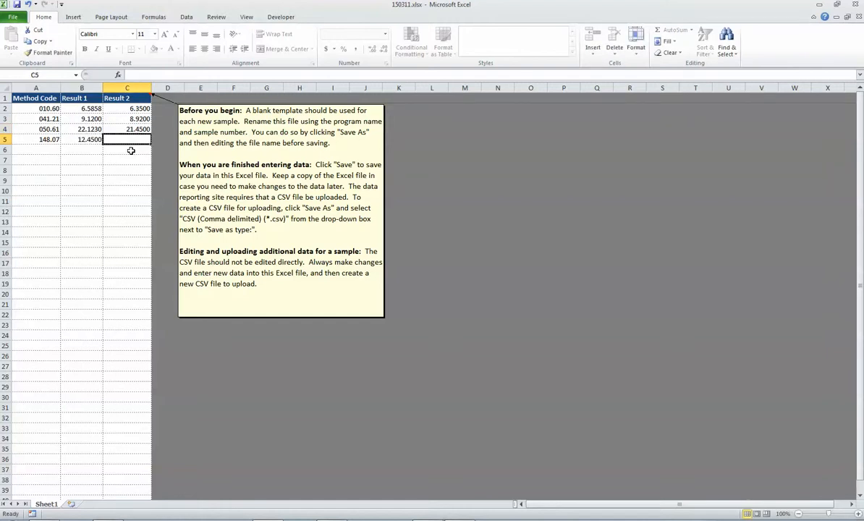
type("12.12")
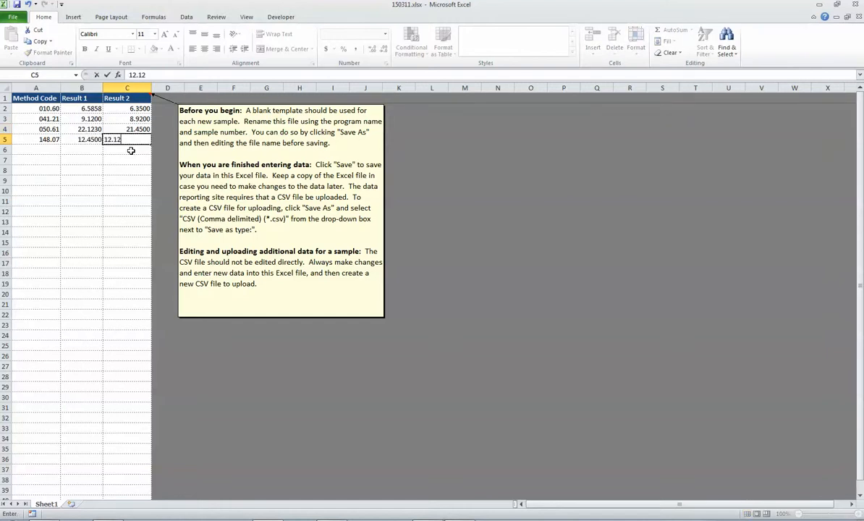
key("Up")
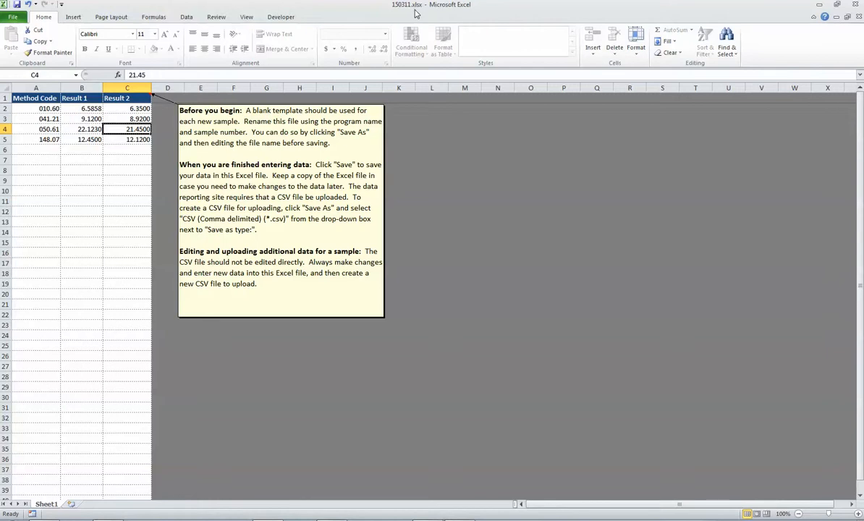
Step: Save the workbook, and save a CSV (Comma delimited) copy as 150311.csv in the 2015MagruderData folder, keeping that format
left_click(14, 17)
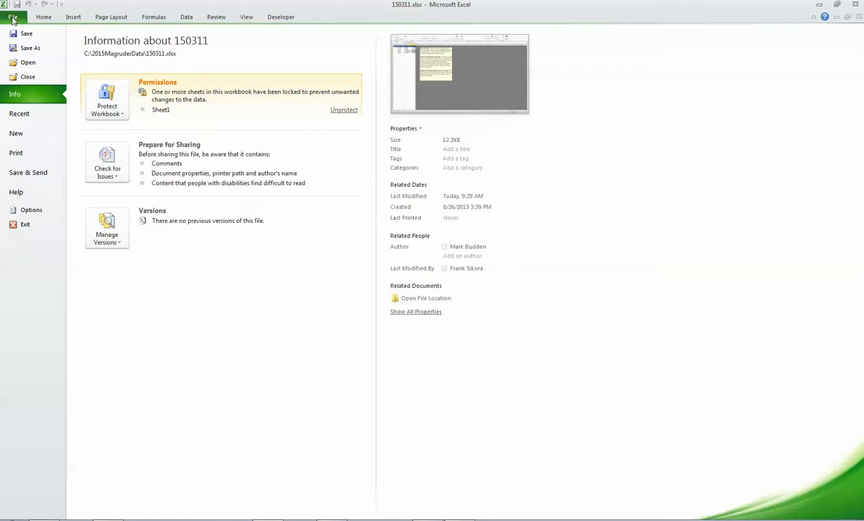
left_click(26, 33)
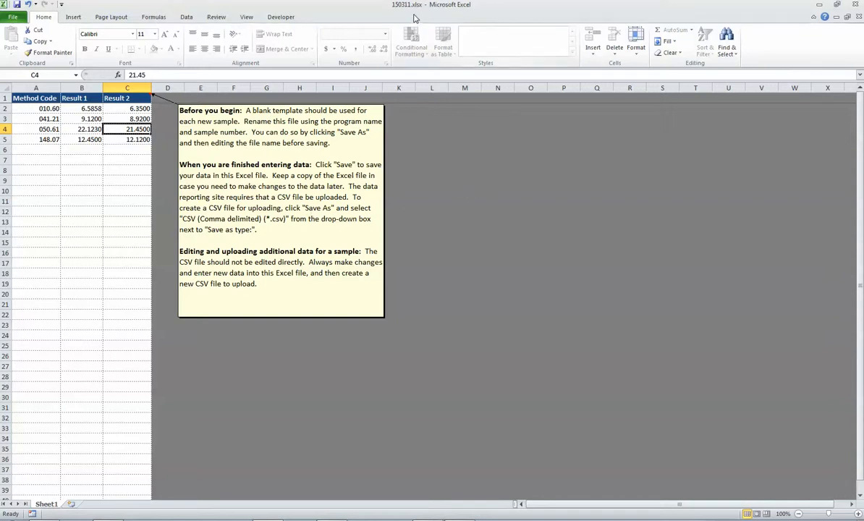
left_click(12, 19)
key("Escape")
key("F12")
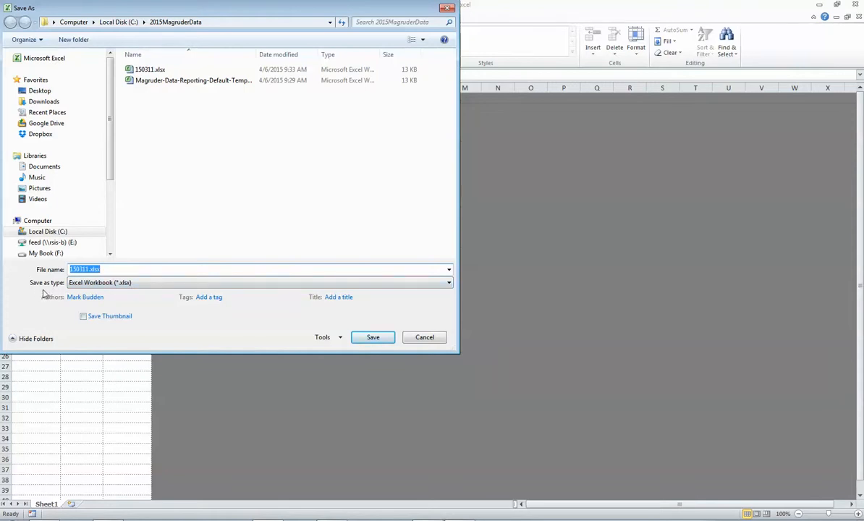
left_click(89, 283)
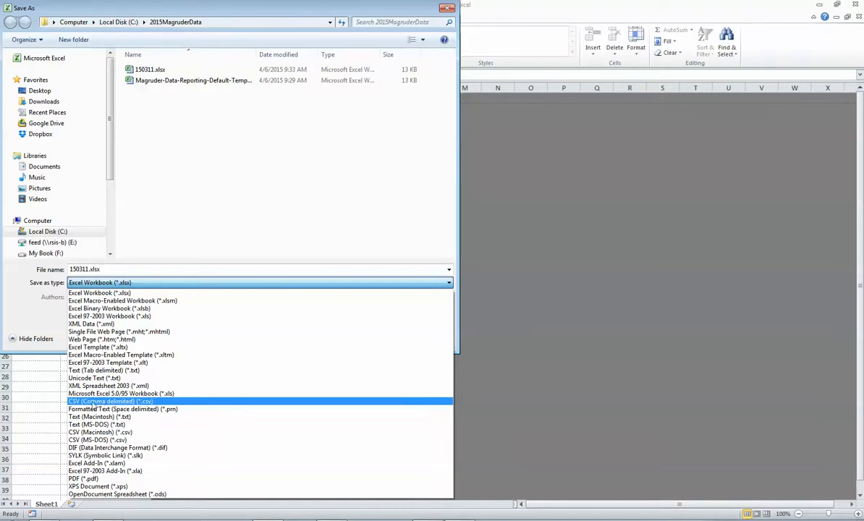
left_click(94, 402)
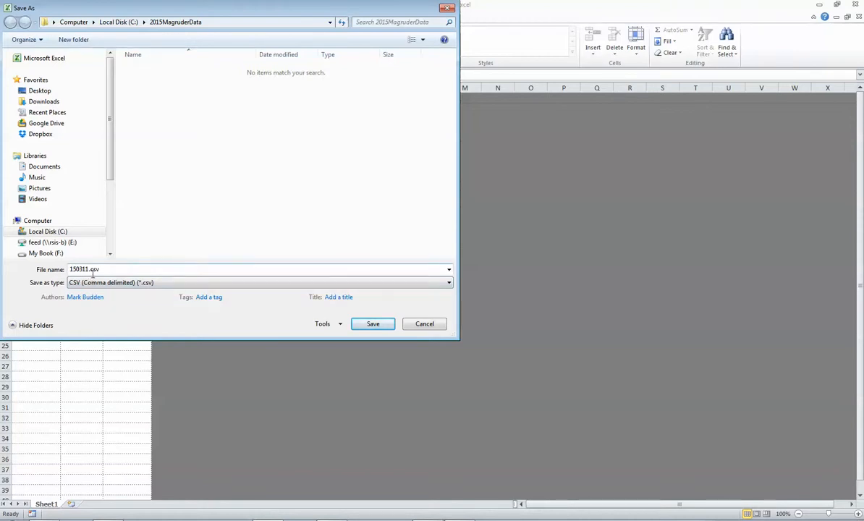
left_click(372, 324)
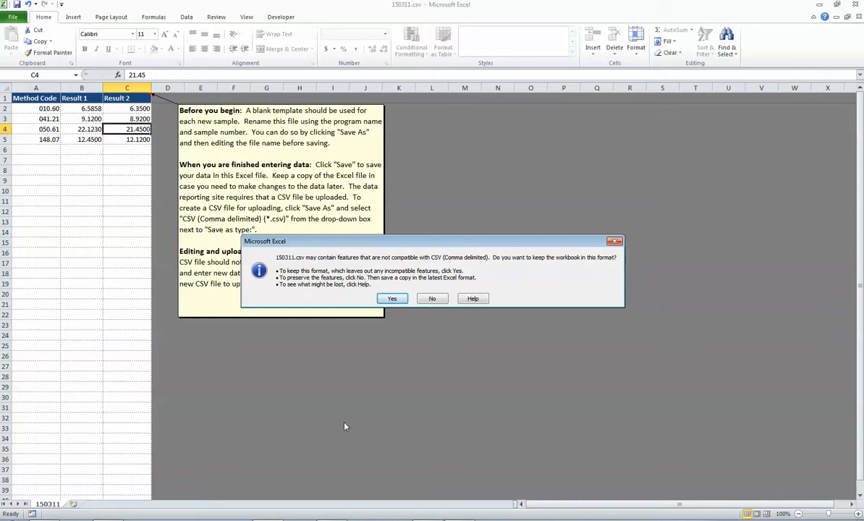
left_click(394, 301)
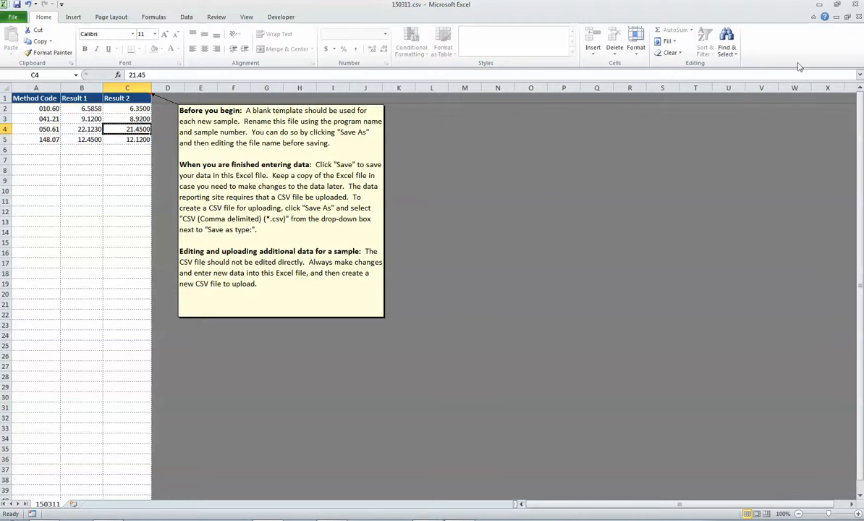
Step: Close 150311.csv and Excel without saving changes, and inspect the 2015MagruderData files in Windows Explorer
left_click(857, 5)
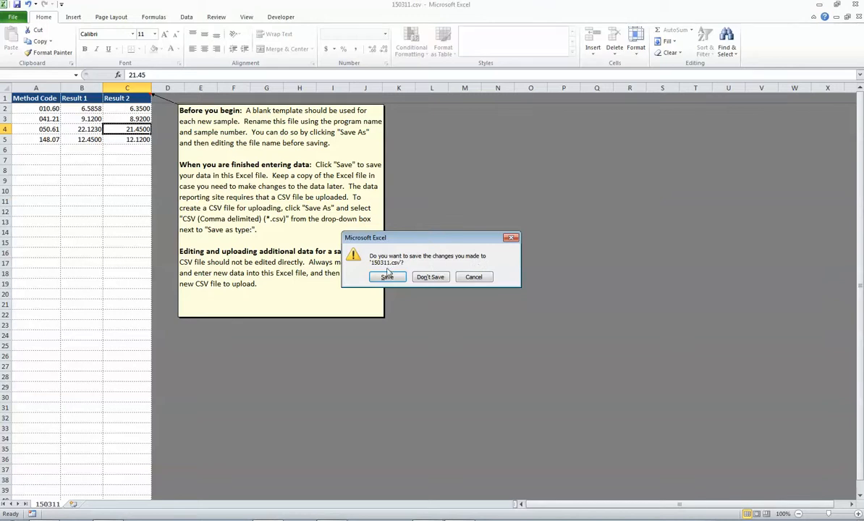
left_click(435, 278)
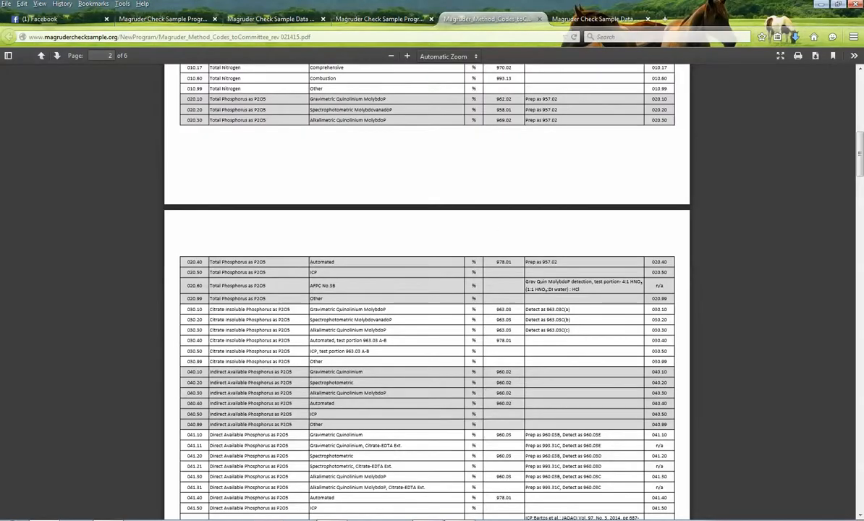
left_click(822, 5)
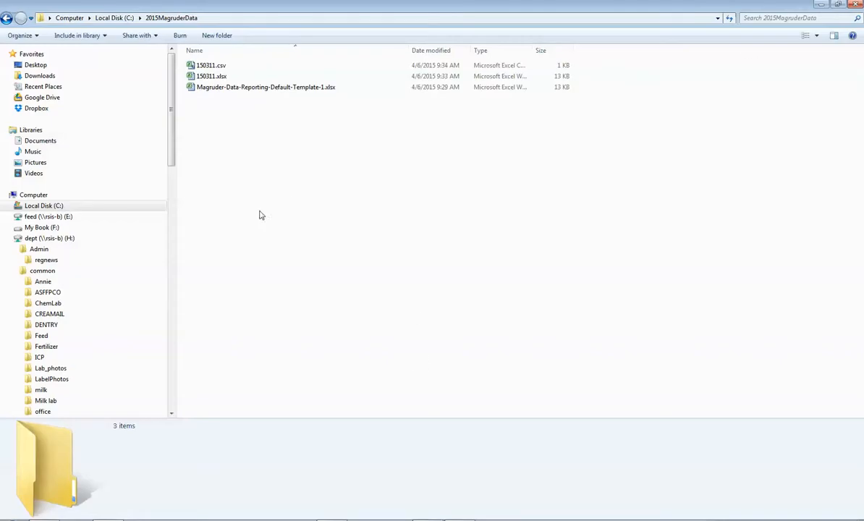
left_click(208, 89)
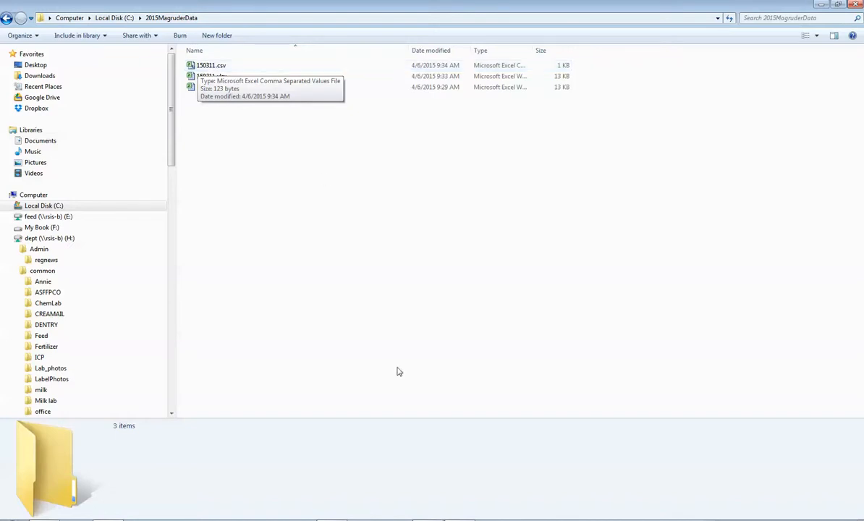
Step: Switch to Firefox and bring up the Sample Data Submission page for sample 150311
left_click(45, 519)
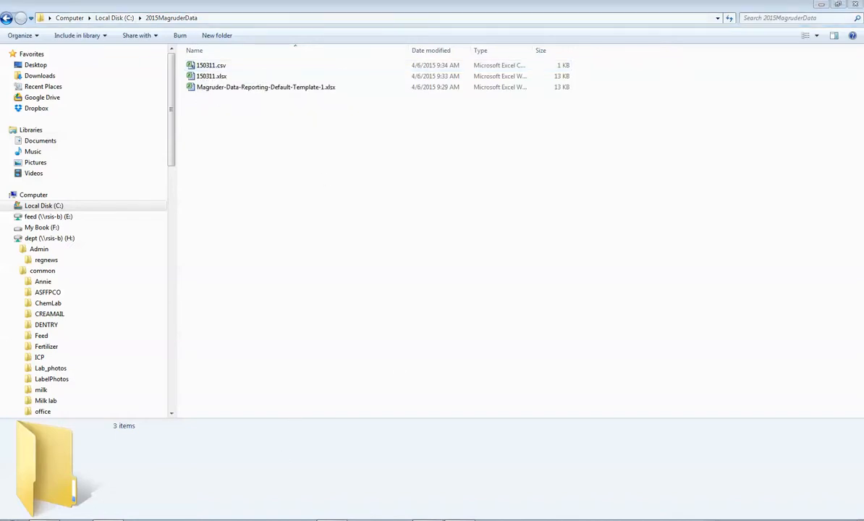
left_click(277, 26)
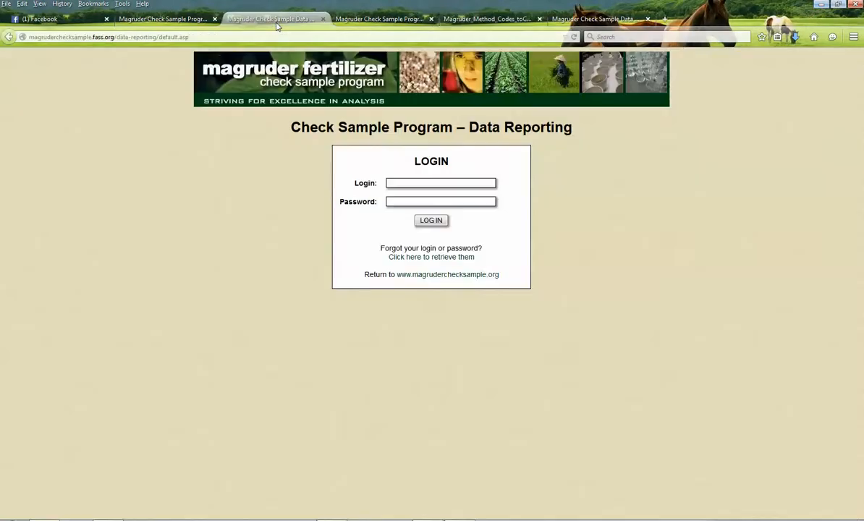
left_click(189, 23)
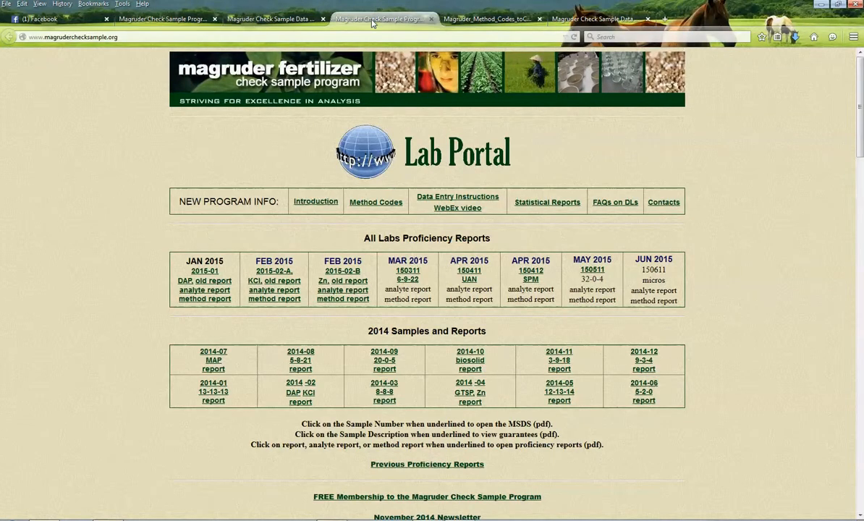
left_click(462, 21)
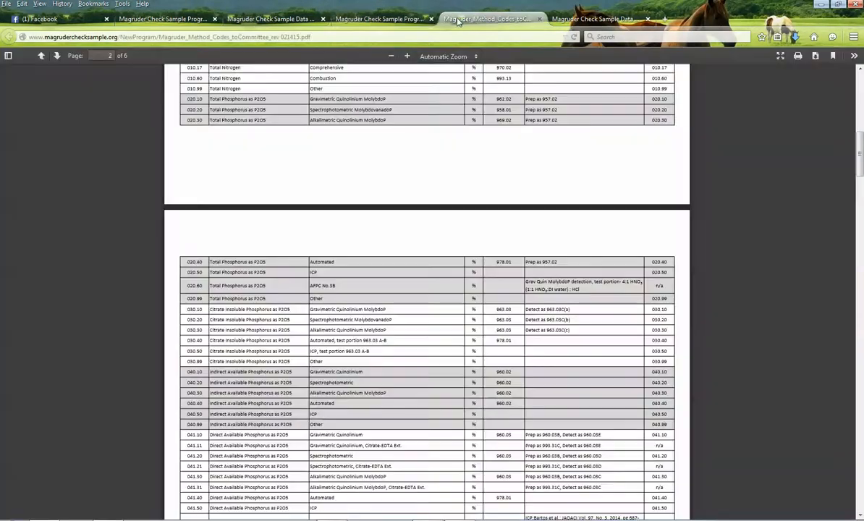
left_click(592, 19)
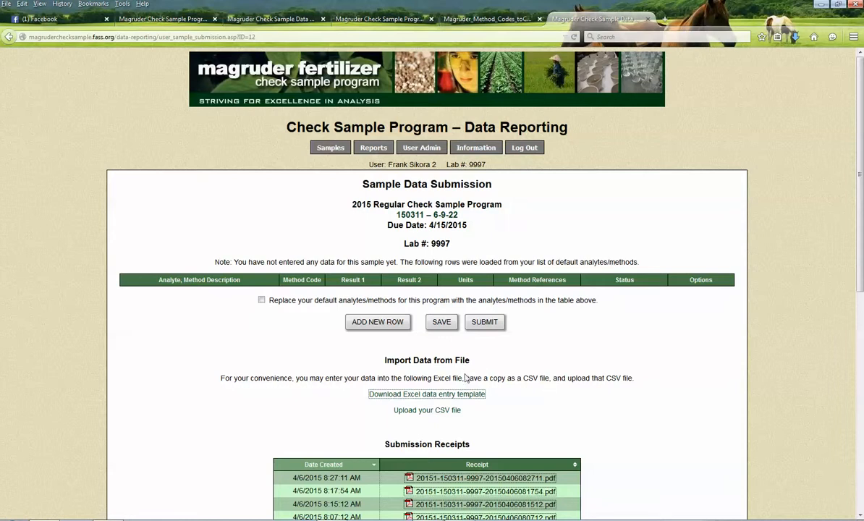
Step: Upload 150311.csv from the 2015MagruderData folder on Local Disk (C:) as the CSV data file for sample 150311
left_click(401, 411)
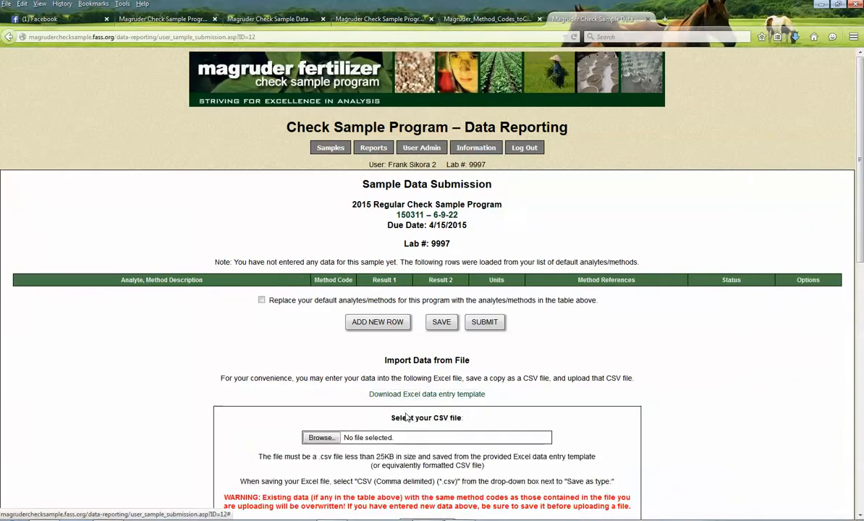
scroll(546, 346, "down", 3)
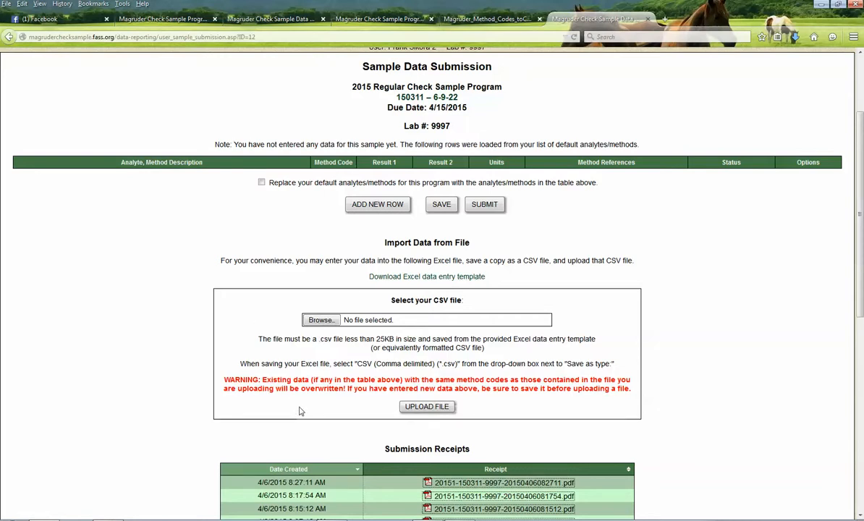
left_click(325, 324)
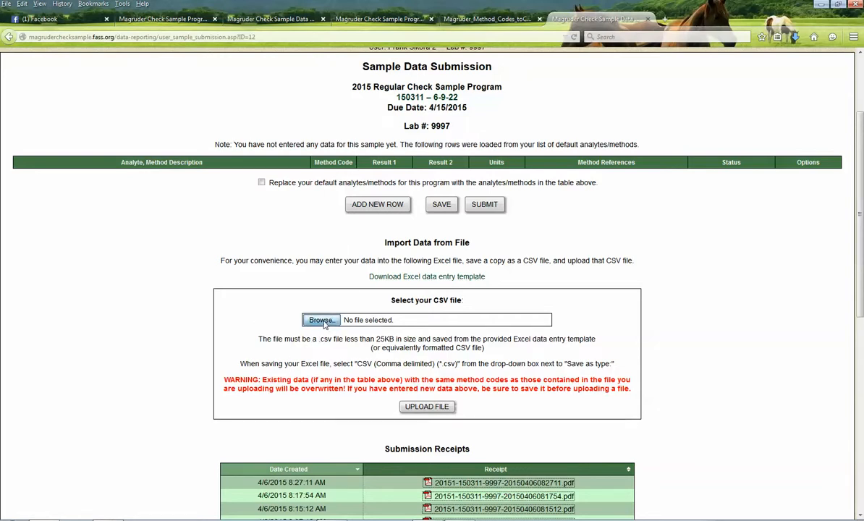
left_click_drag(500, 262, 471, 229)
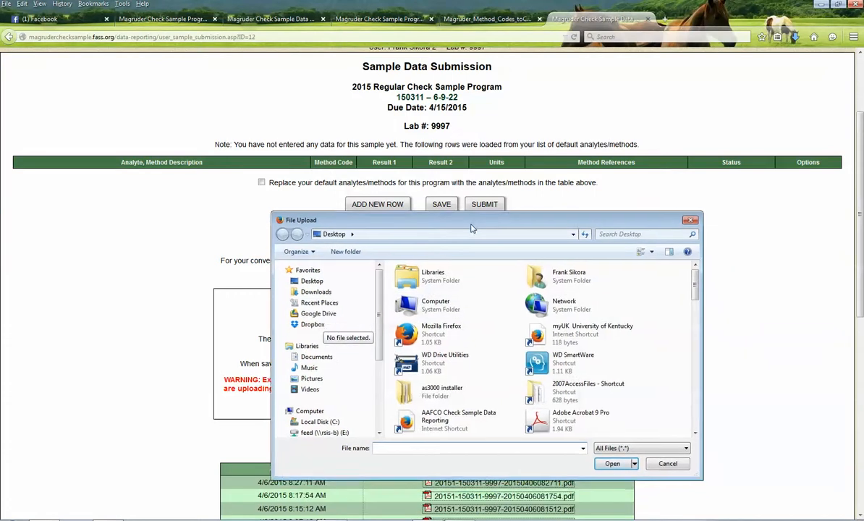
left_click(320, 422)
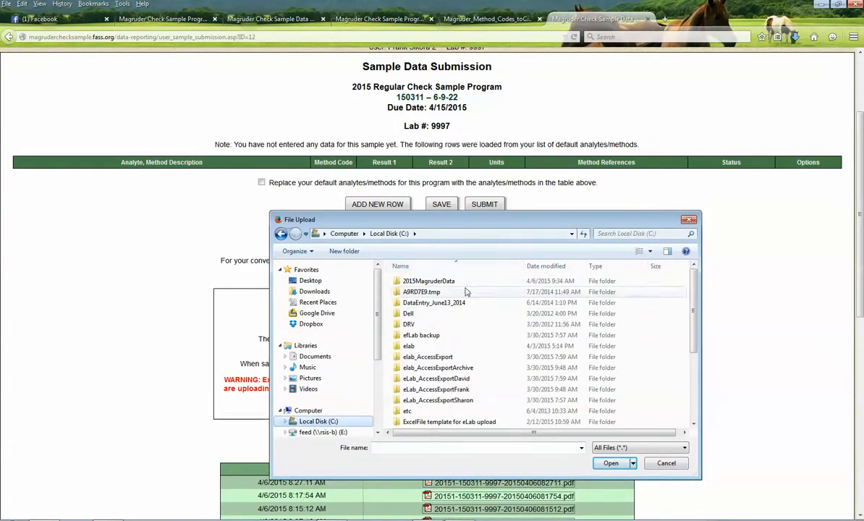
double_click(425, 282)
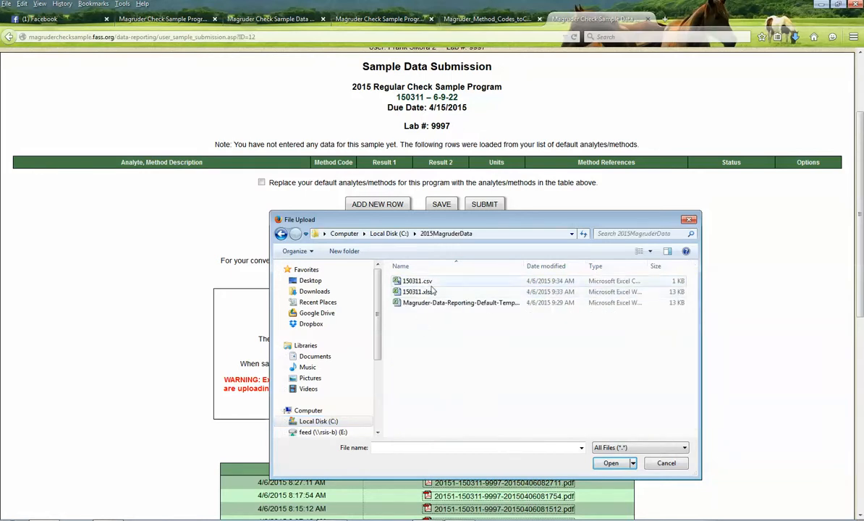
double_click(412, 282)
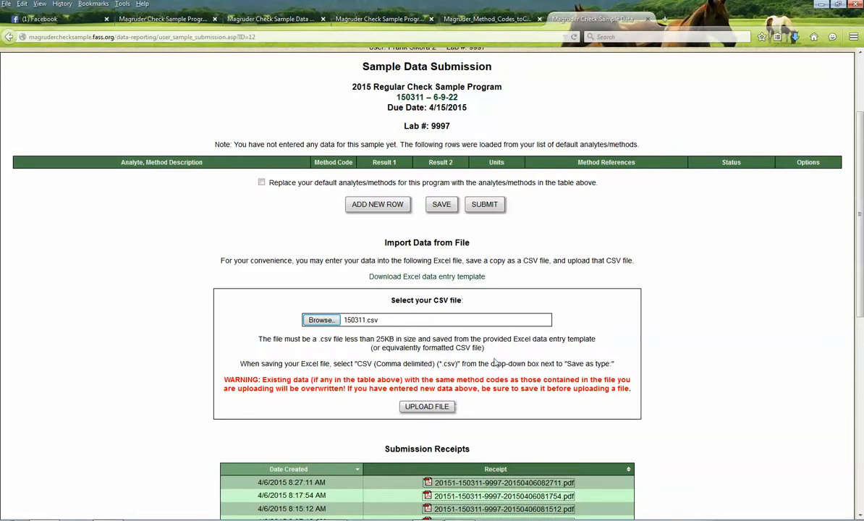
left_click(452, 408)
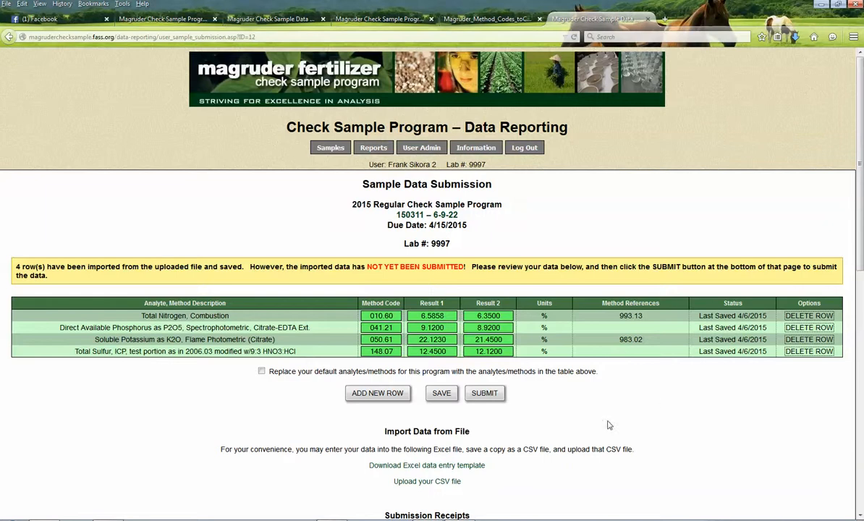
Step: Save the imported sample data without submitting it, and log out of the data reporting site
left_click(441, 392)
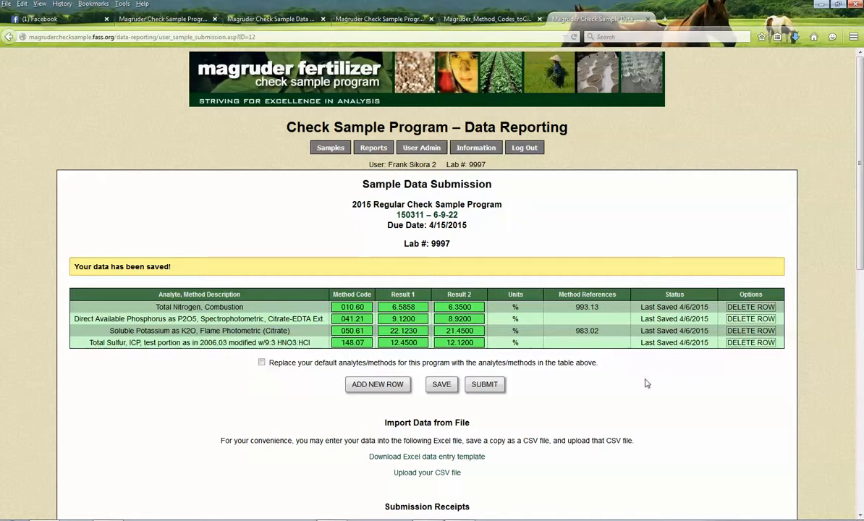
left_click(525, 149)
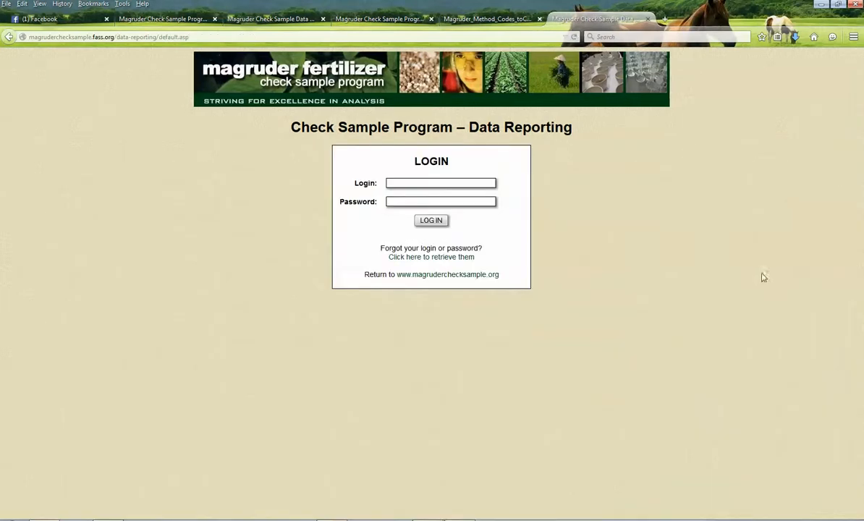